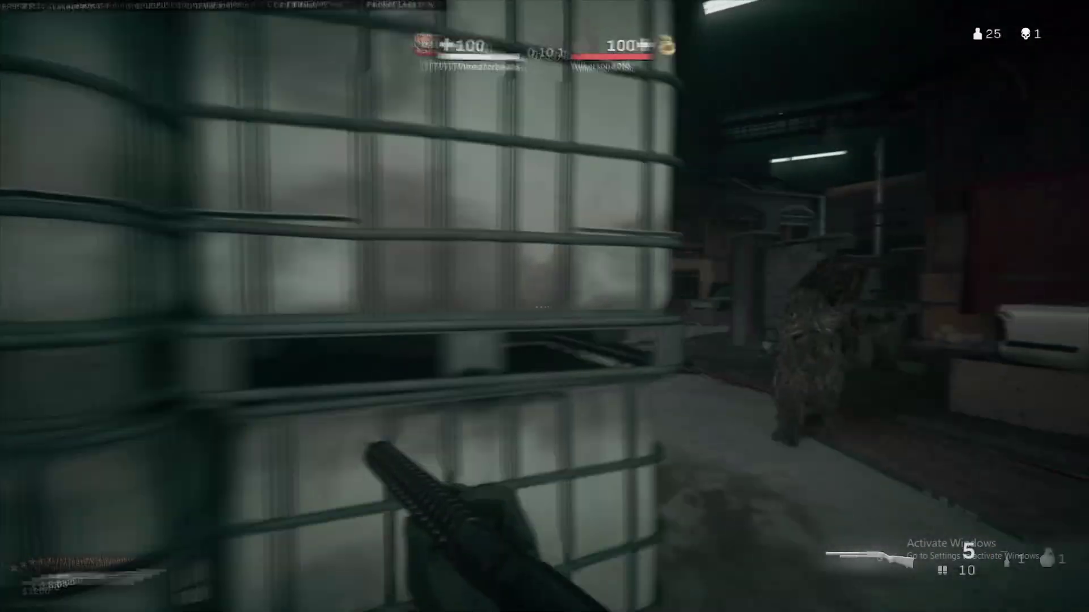
key(w)
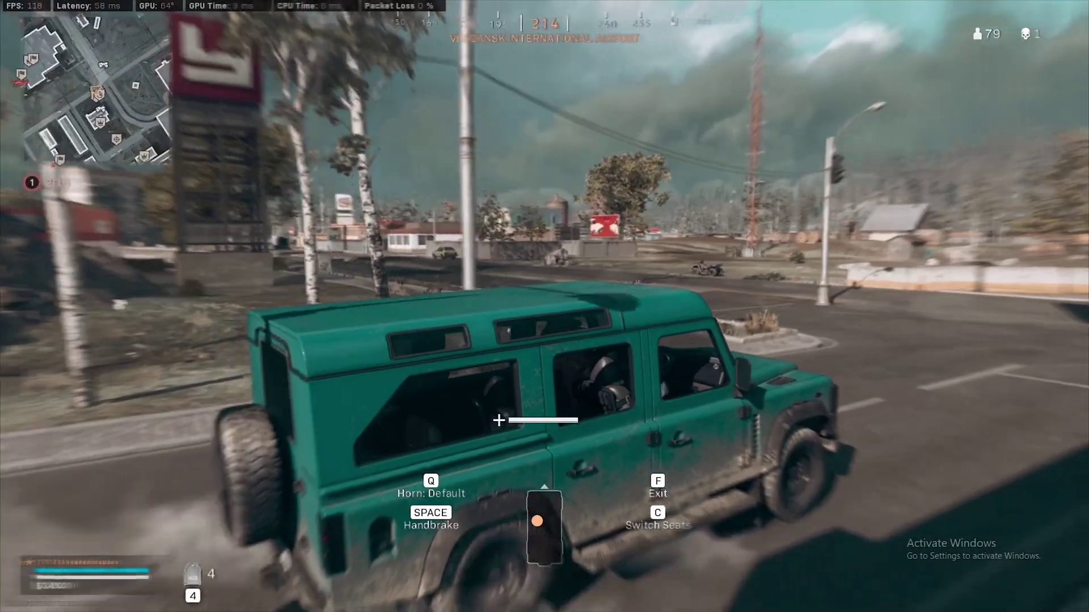
key(w)
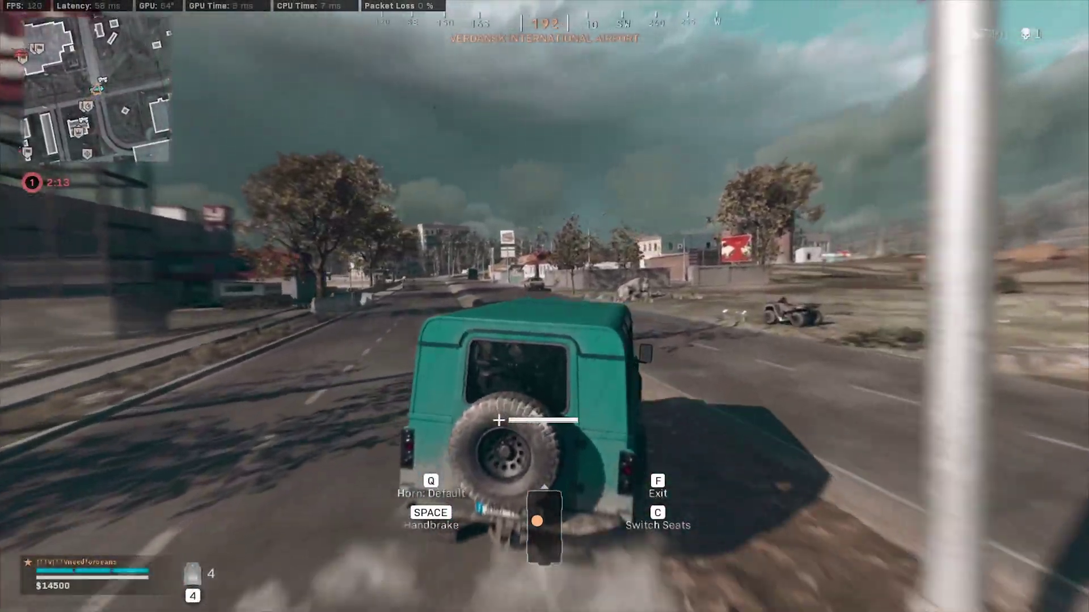
key(w)
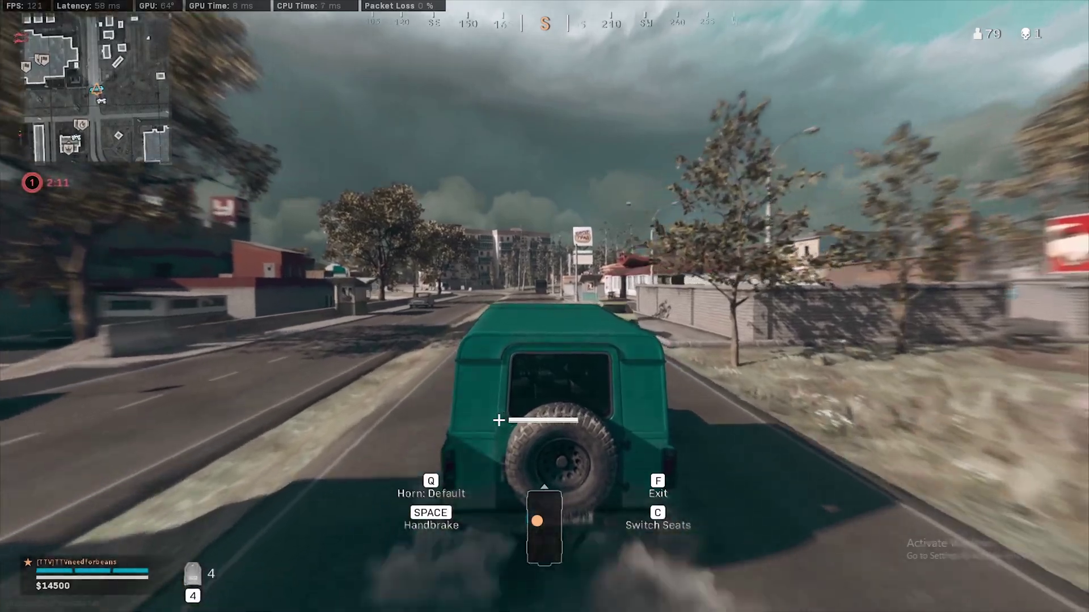
key(w)
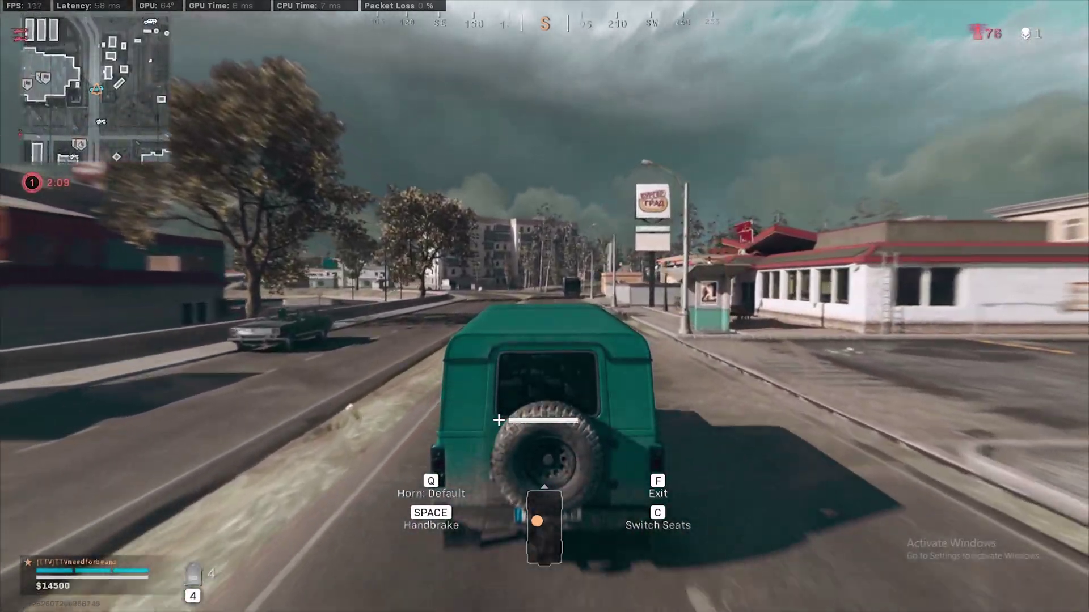
key(w)
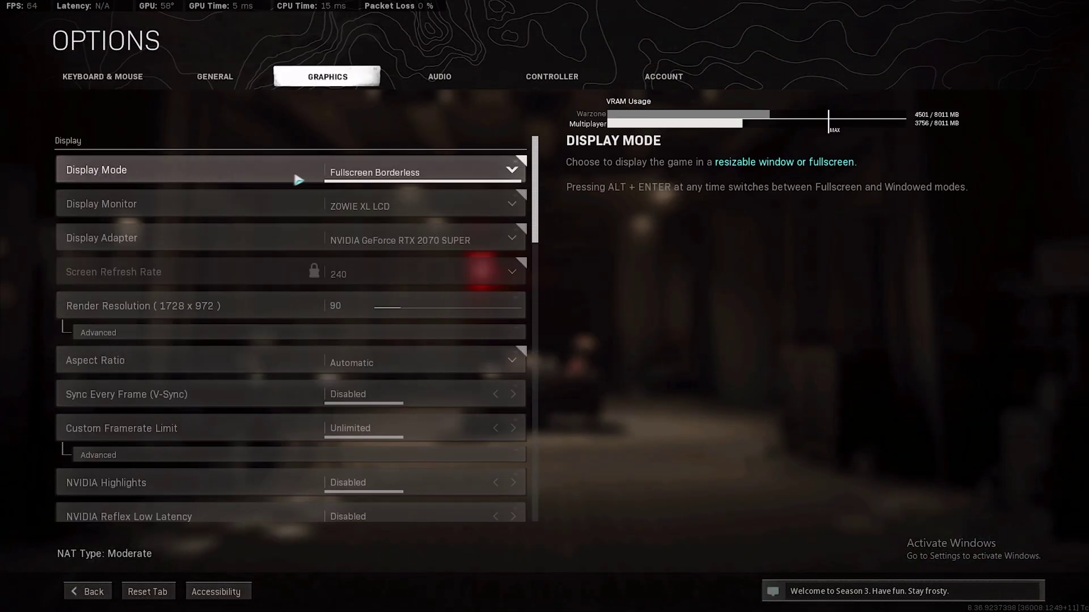
Set the display mode to Fullscreen Borderless
click(418, 177)
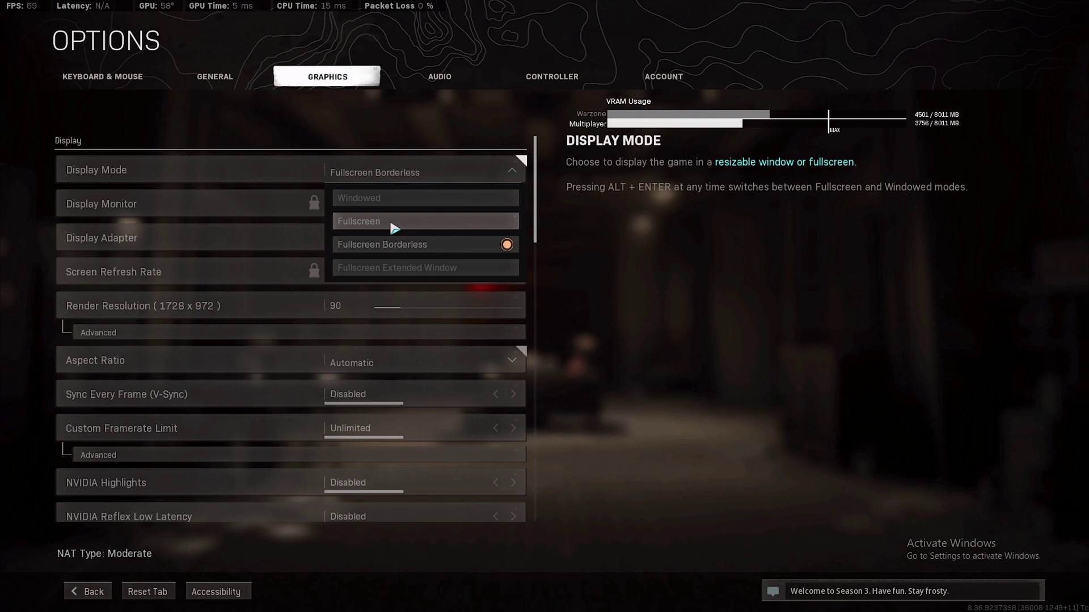
click(425, 244)
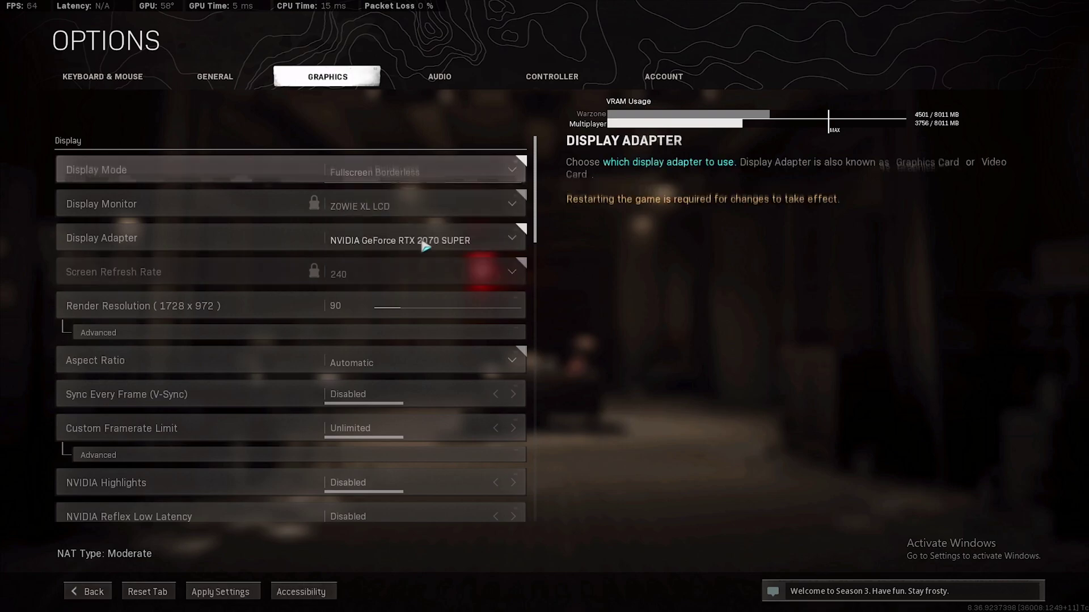
click(418, 173)
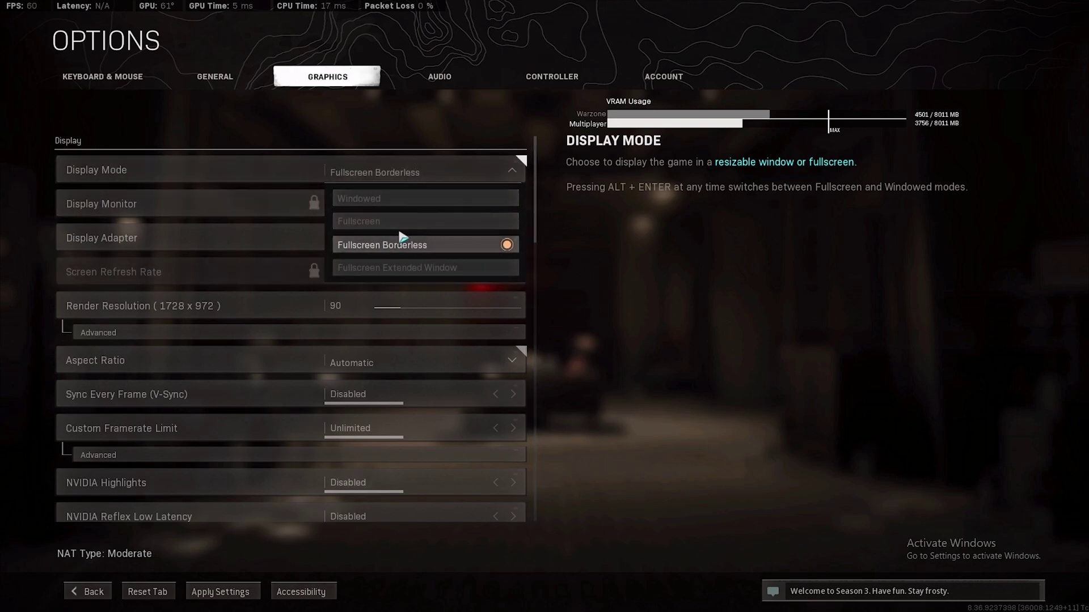
click(650, 264)
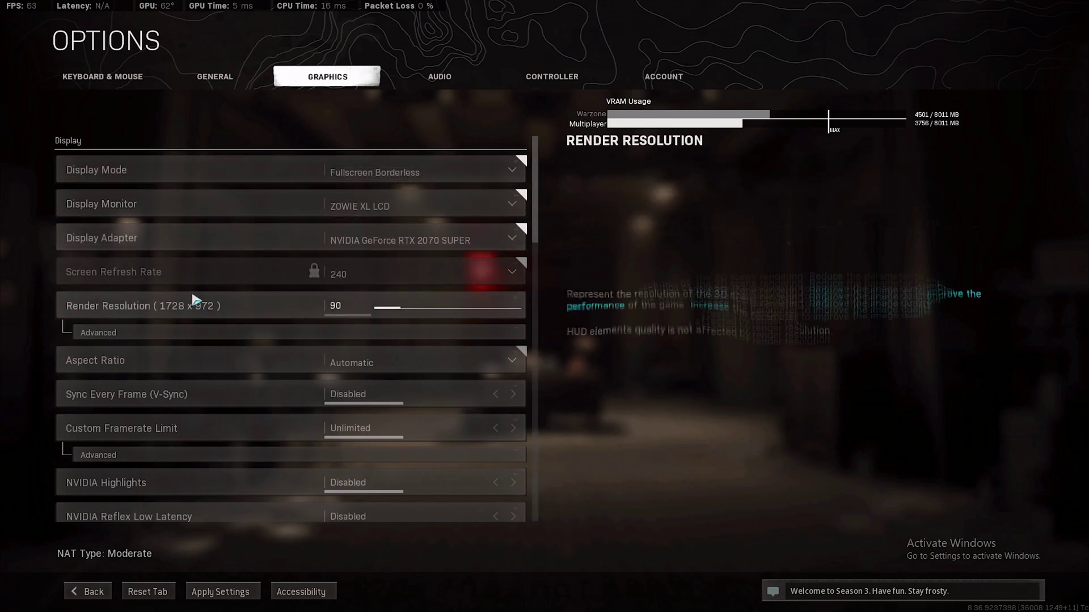
Examine the display options for render resolution, aspect ratio, V-Sync and custom framerate limit
click(344, 306)
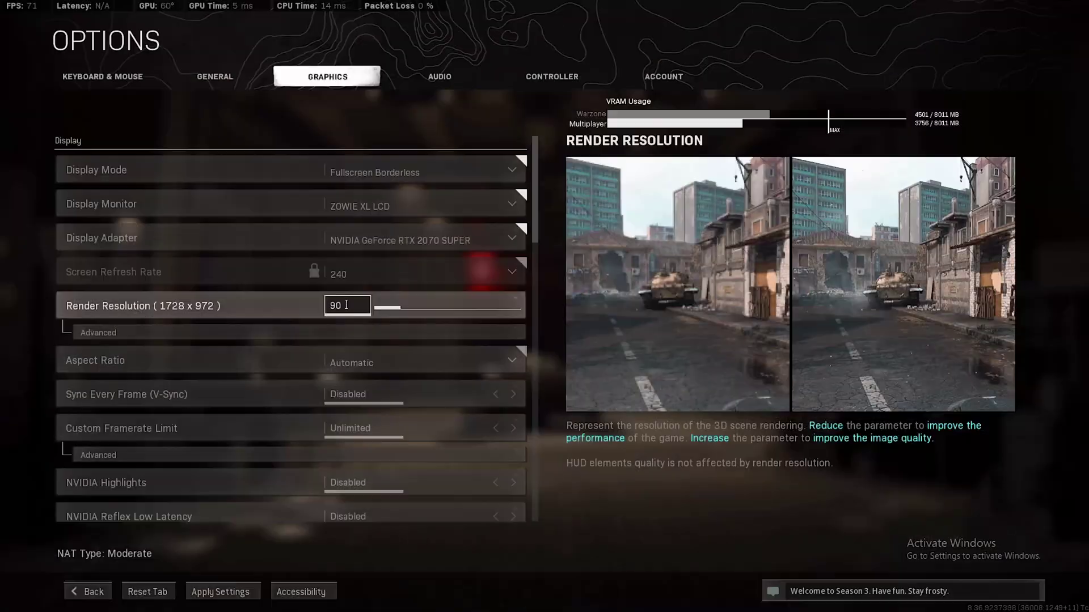
scroll(344, 303, down, 10)
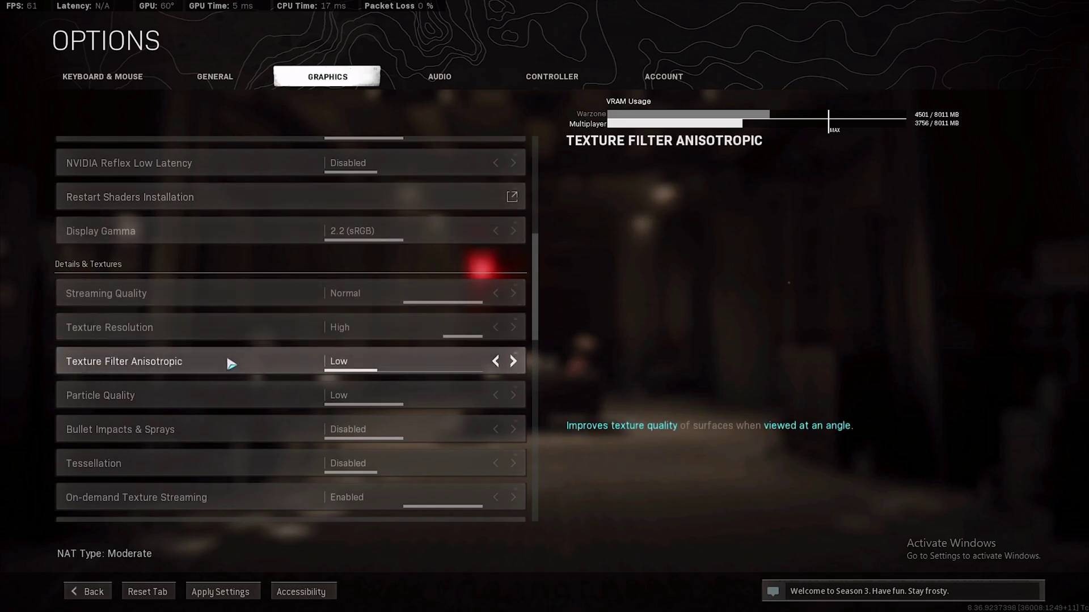
scroll(212, 409, up, 8)
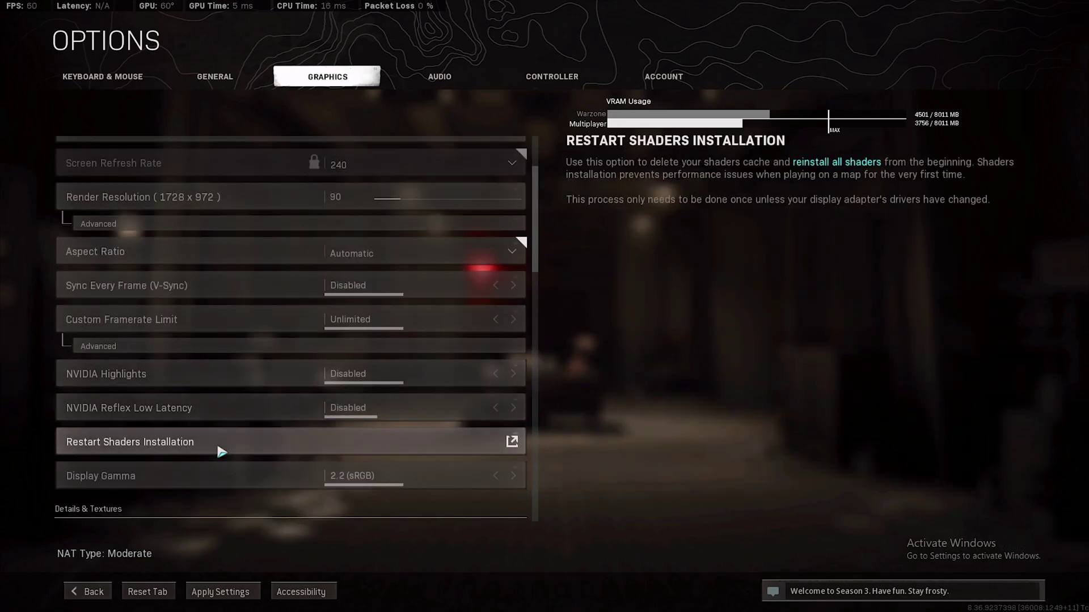
scroll(221, 444, up, 3)
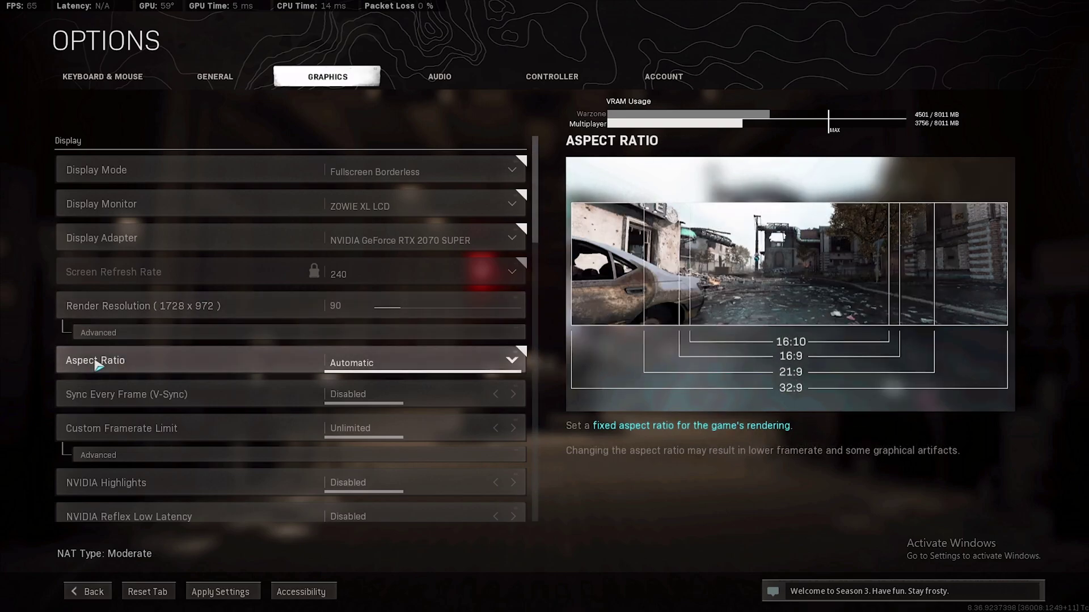
scroll(135, 361, down, 1)
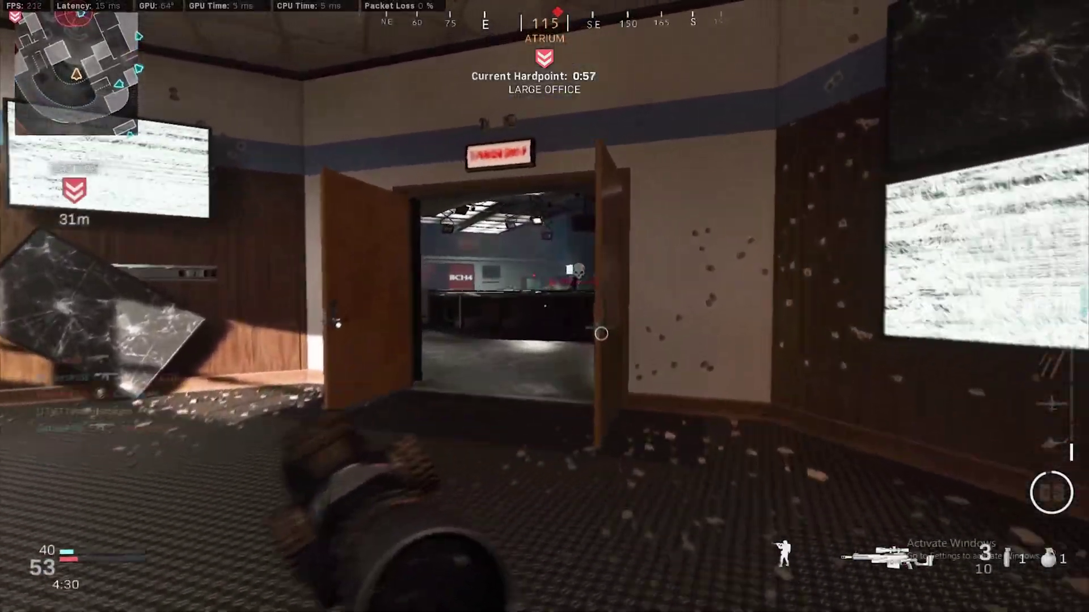
right_click(544, 307)
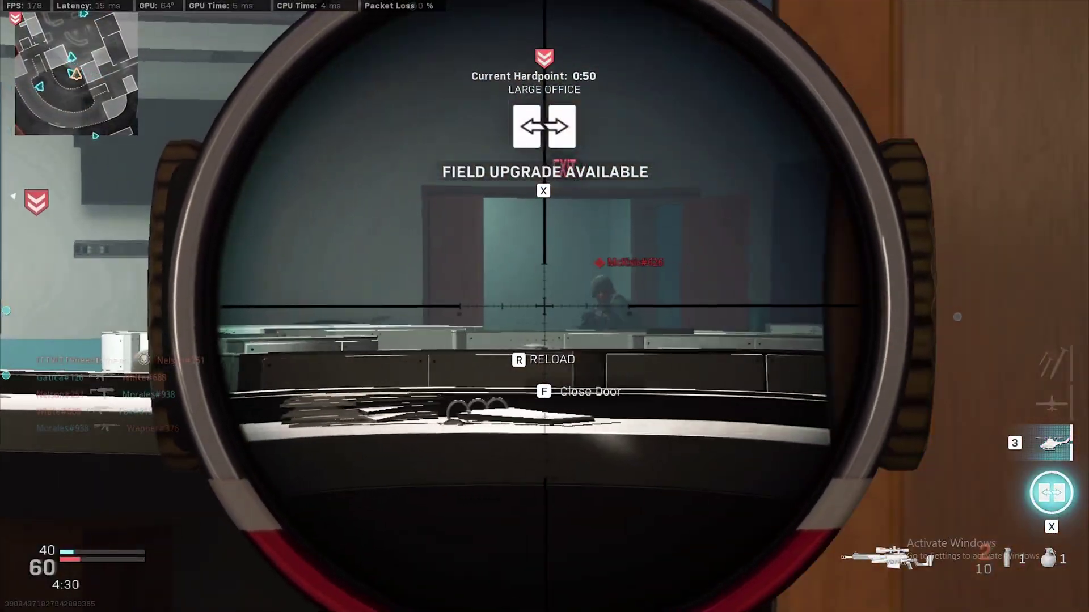
click(544, 307)
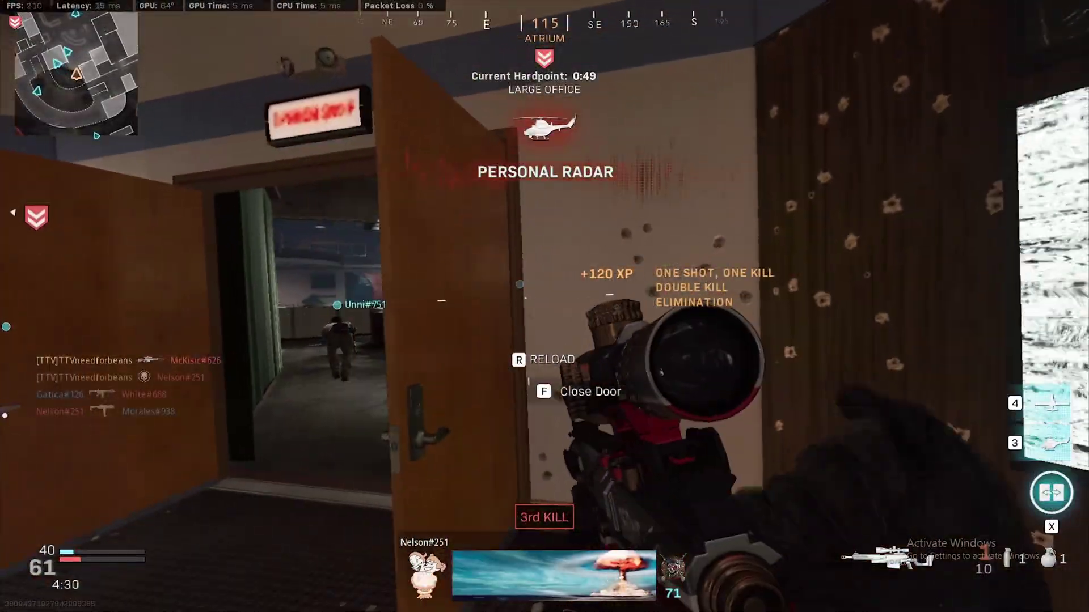
right_click(544, 306)
right_click(545, 306)
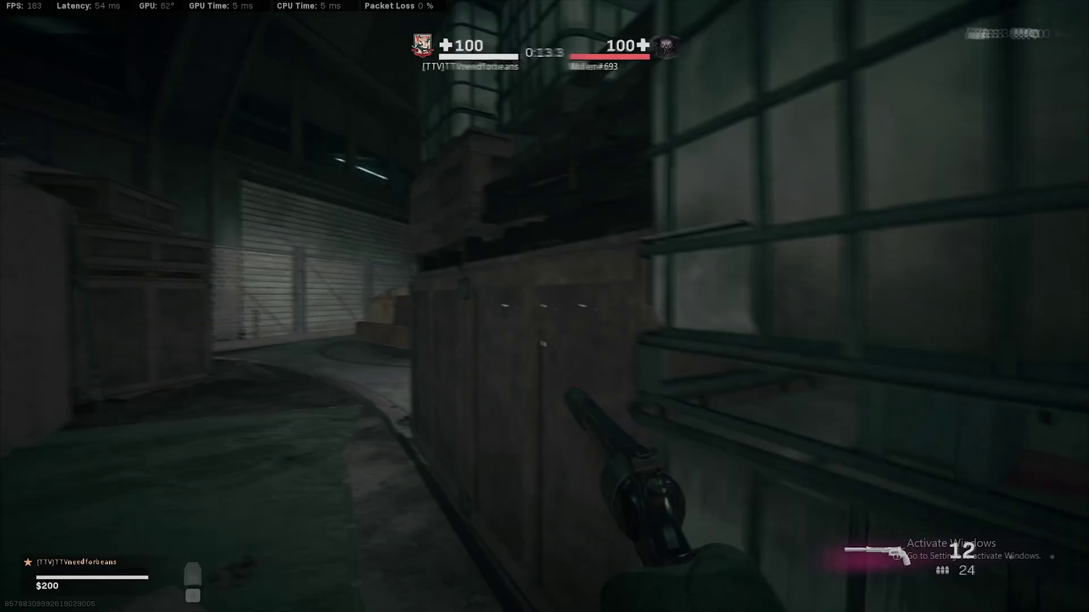
key(w)
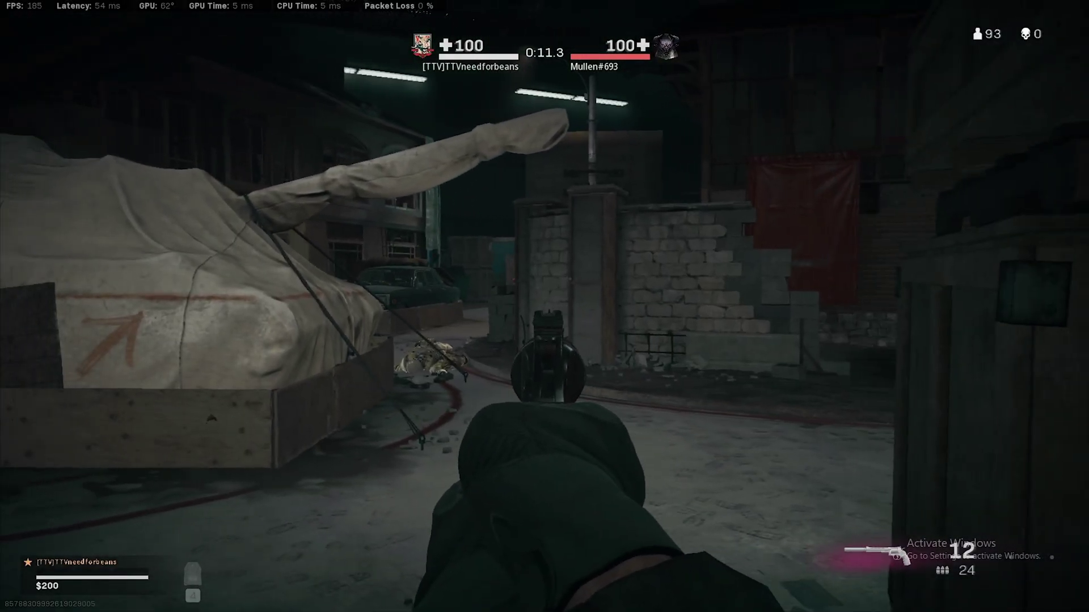
click(545, 306)
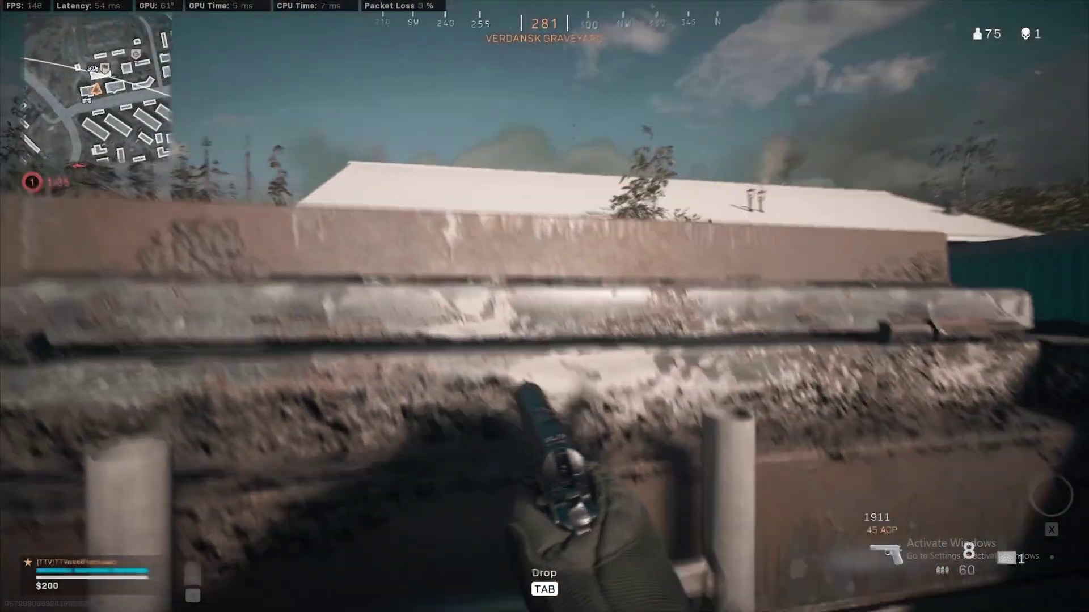
key(1)
click(544, 306)
click(544, 306)
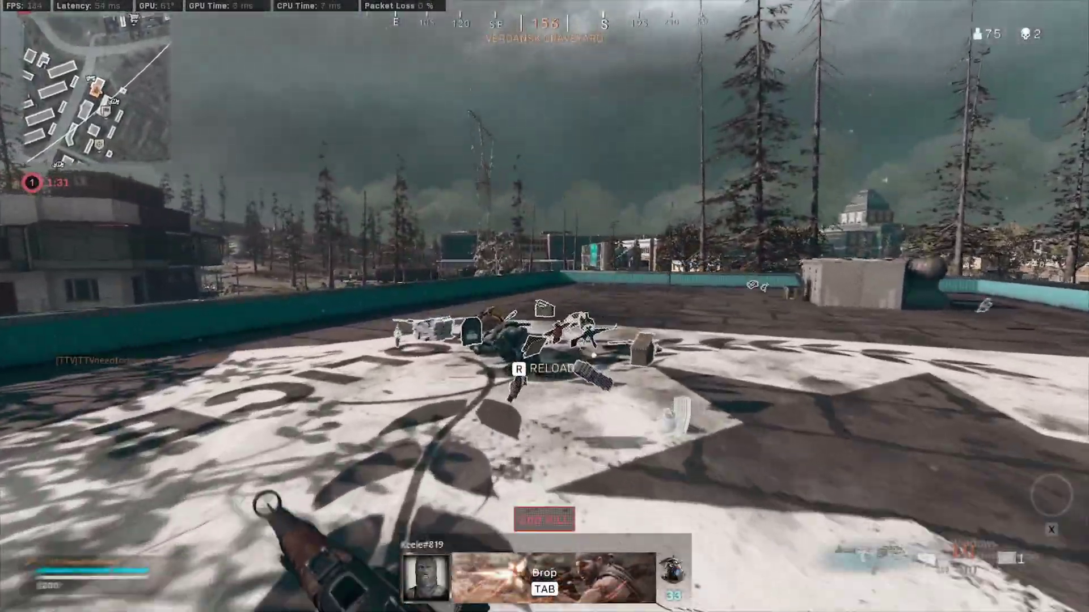
key(w)
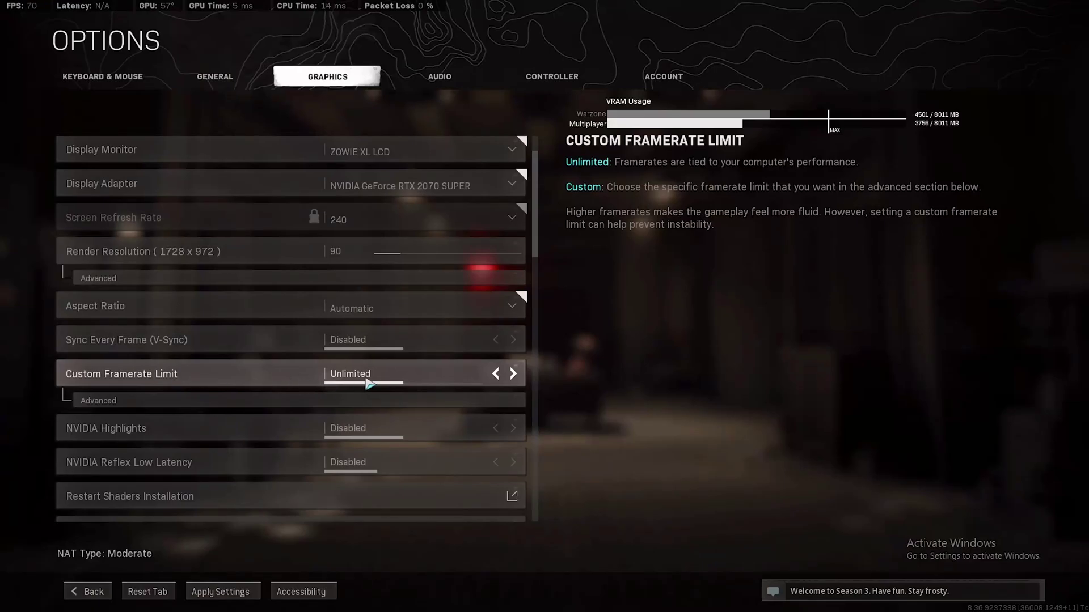
scroll(367, 385, down, 2)
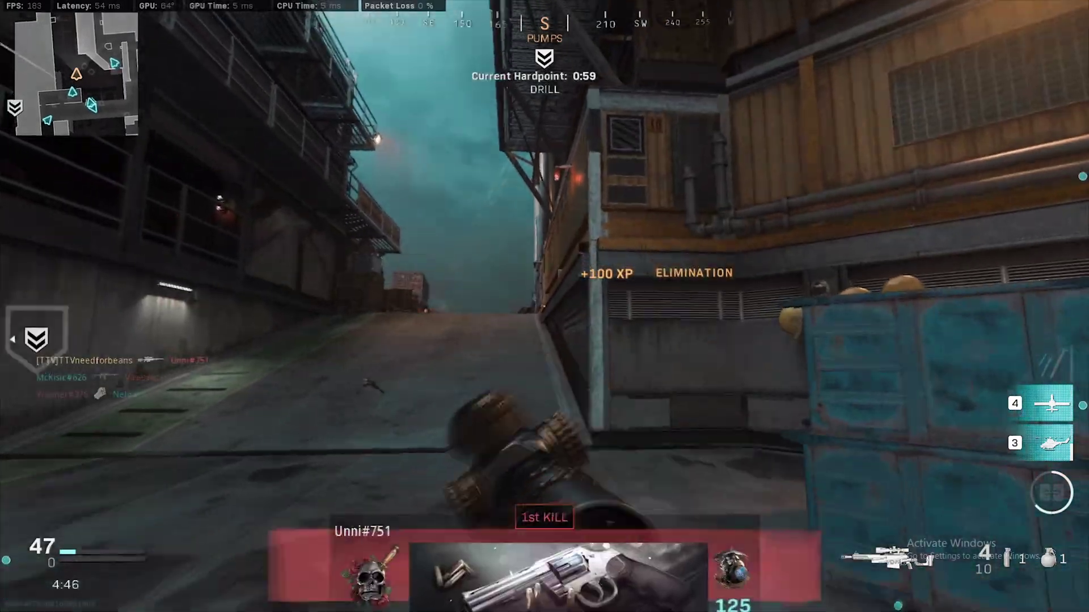
key(w)
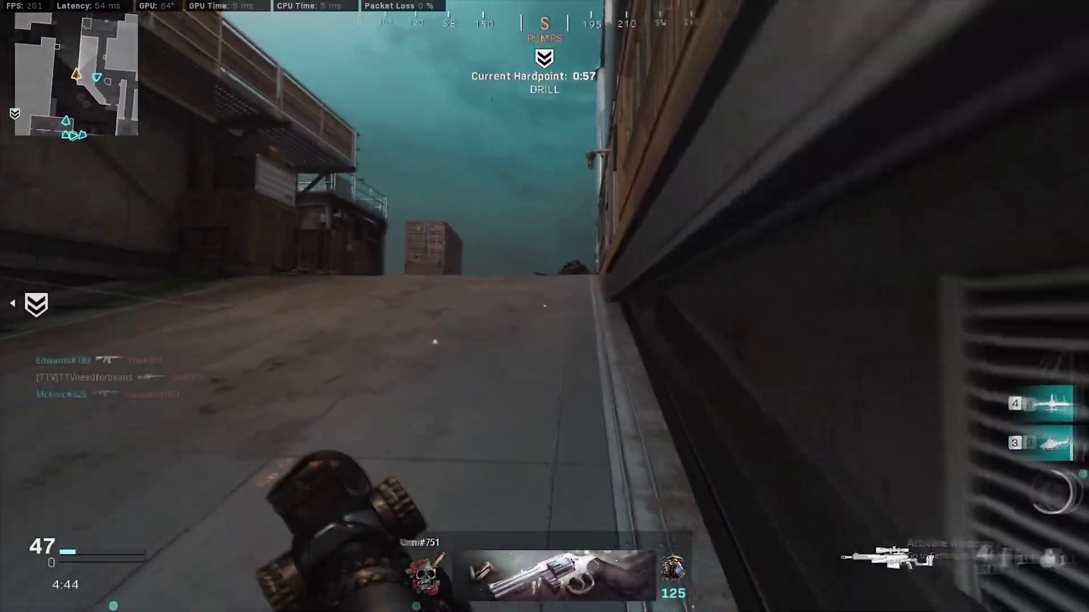
key(w)
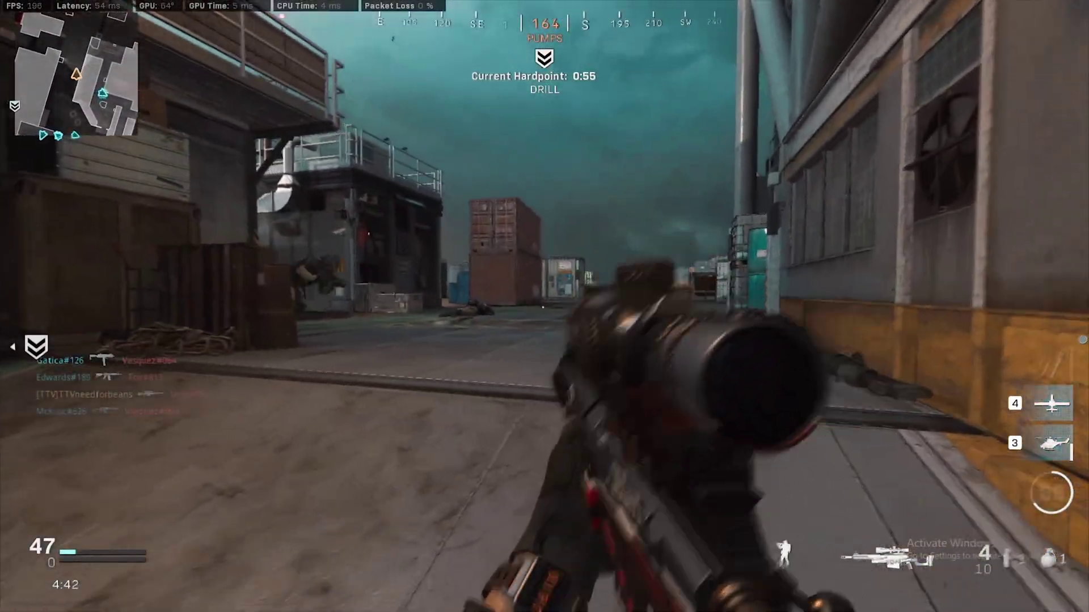
key(2)
key(w)
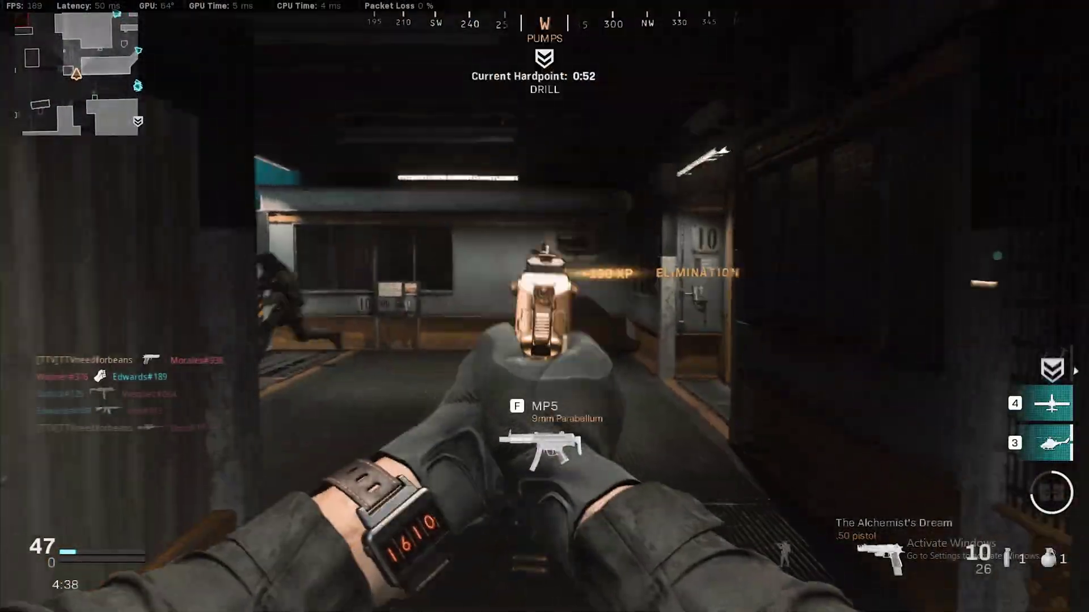
click(545, 306)
key(w)
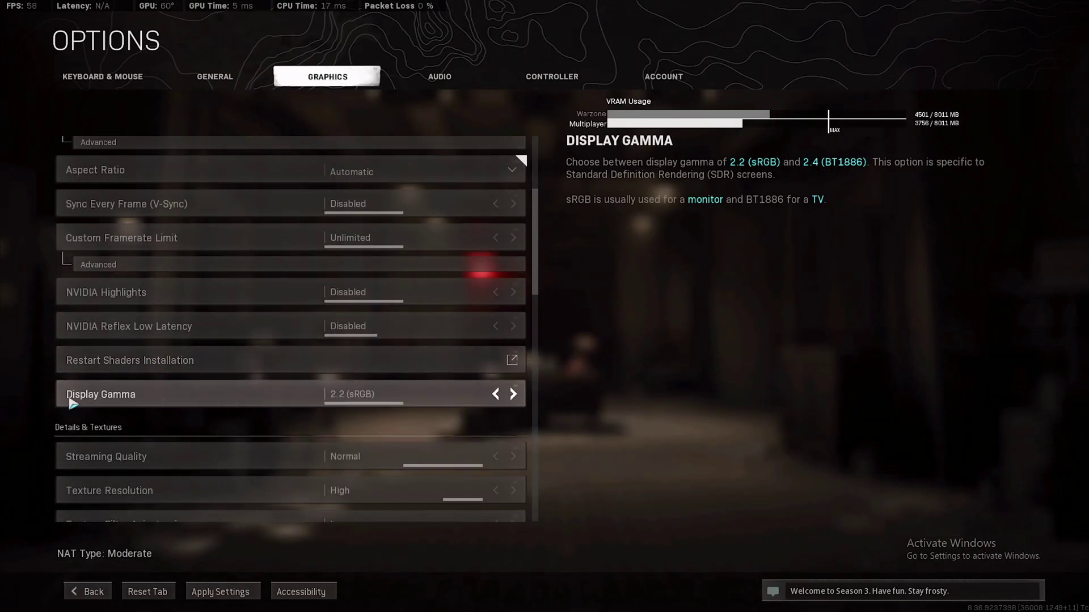
Examine the Details & Textures and Shadow & Lighting graphics options, including texture resolution, on-demand texture streaming and shadow map resolution
scroll(347, 396, down, 4)
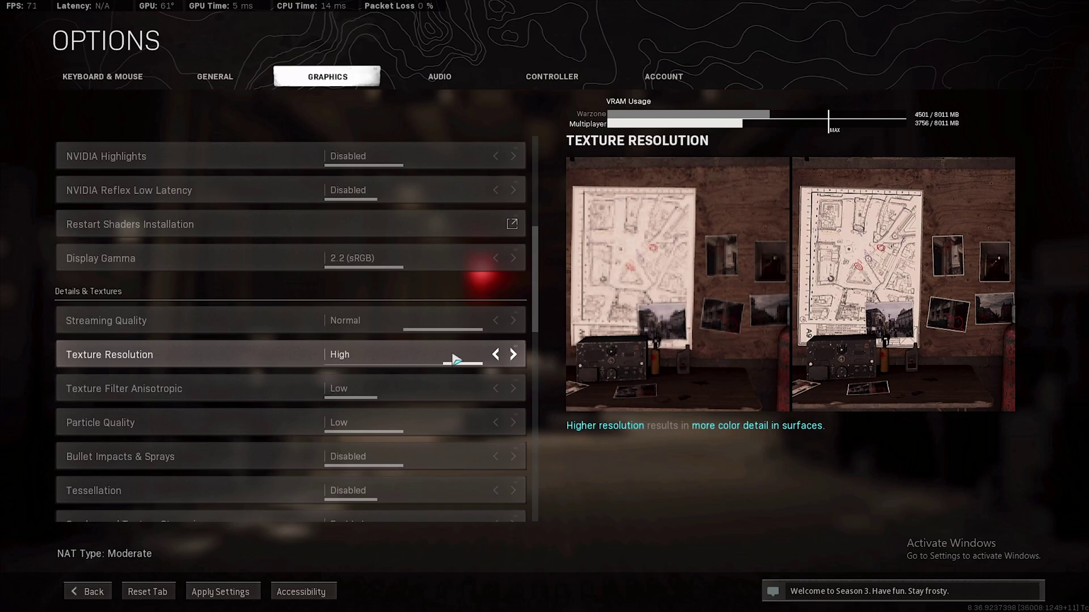
scroll(457, 358, down, 3)
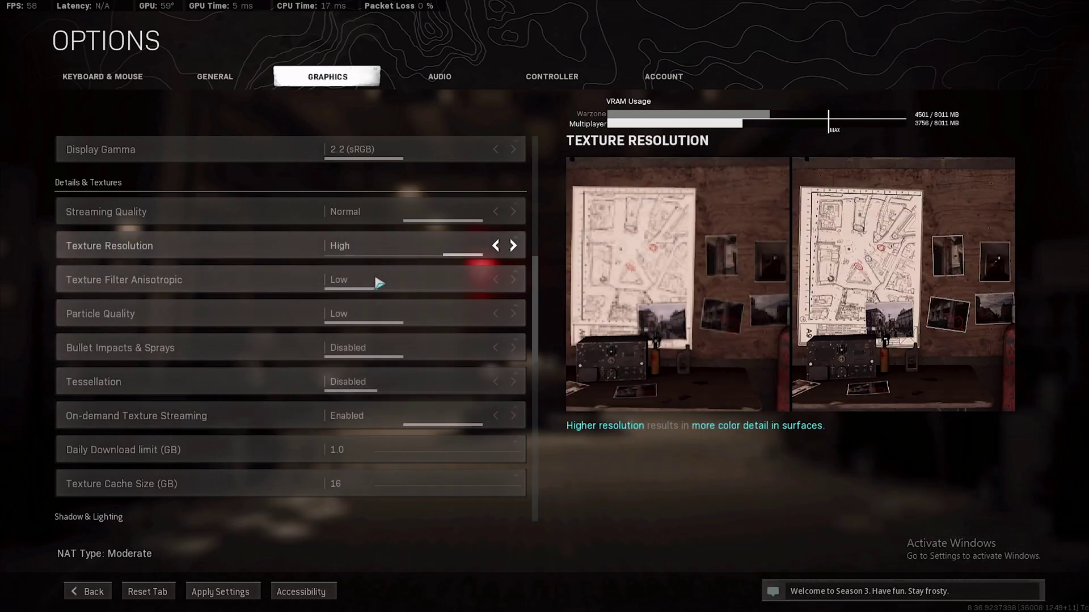
scroll(348, 323, down, 5)
scroll(347, 331, down, 2)
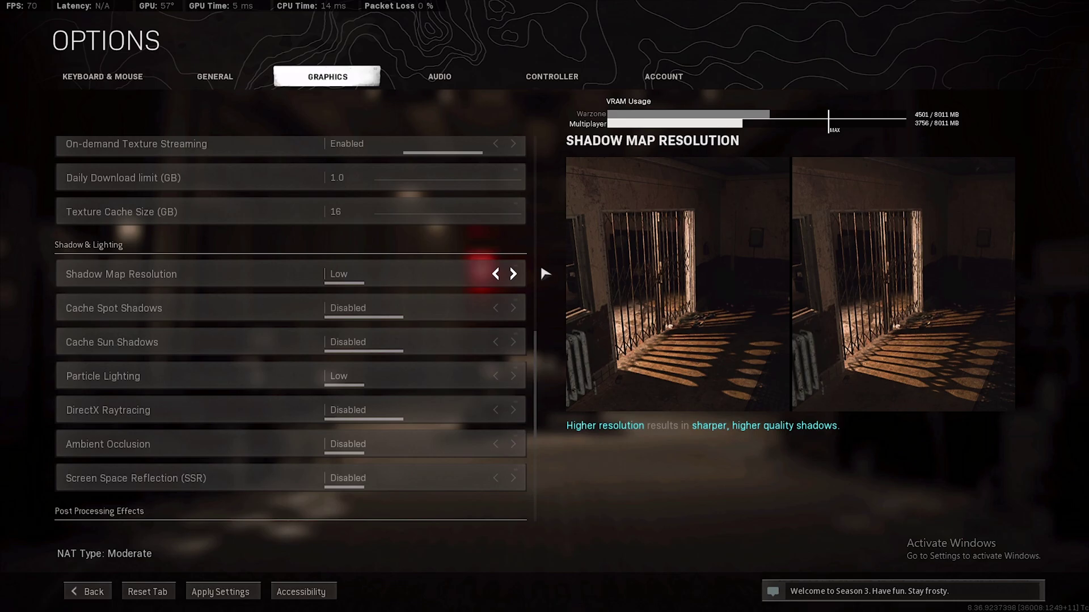
scroll(329, 205, up, 2)
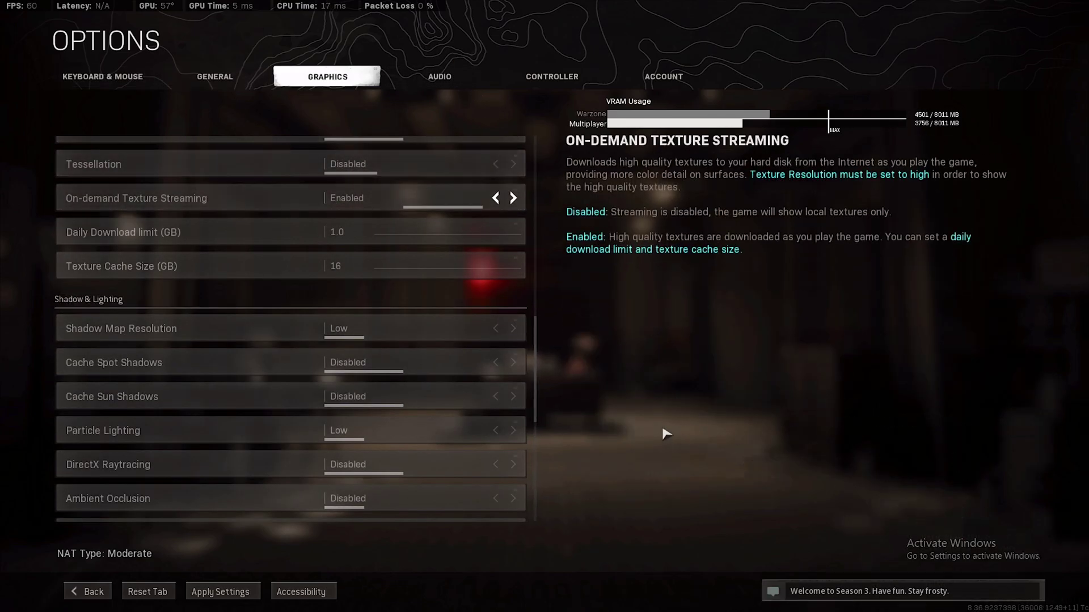
Switch to the NVIDIA Control Panel from the desktop and reposition its window over the game
right_click(567, 265)
click(520, 344)
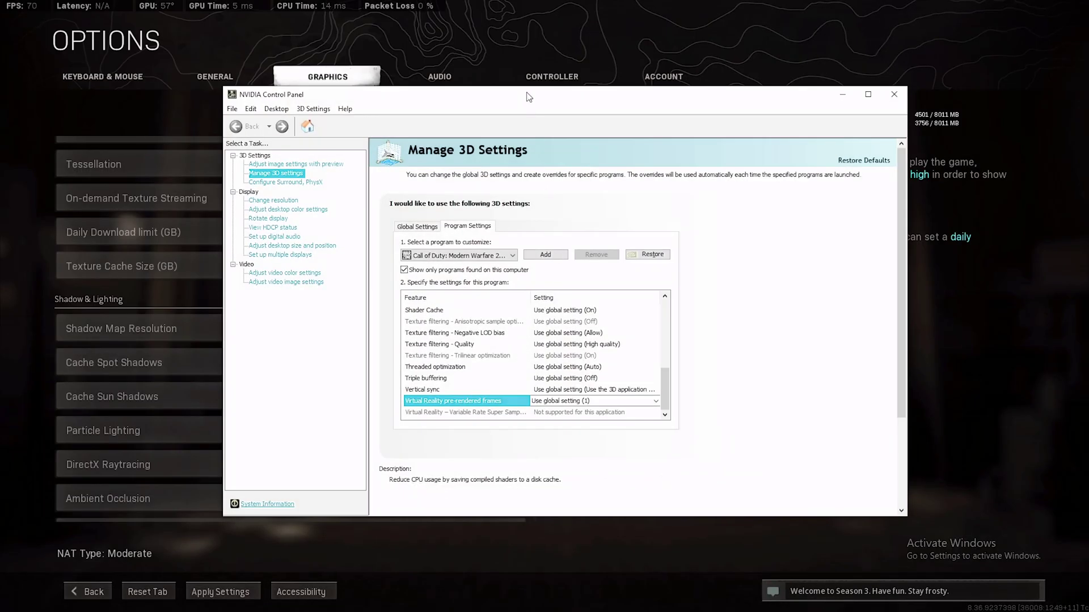
mouse_move(527, 94)
mouse_down()
mouse_move(482, 78)
mouse_move(525, 85)
mouse_up()
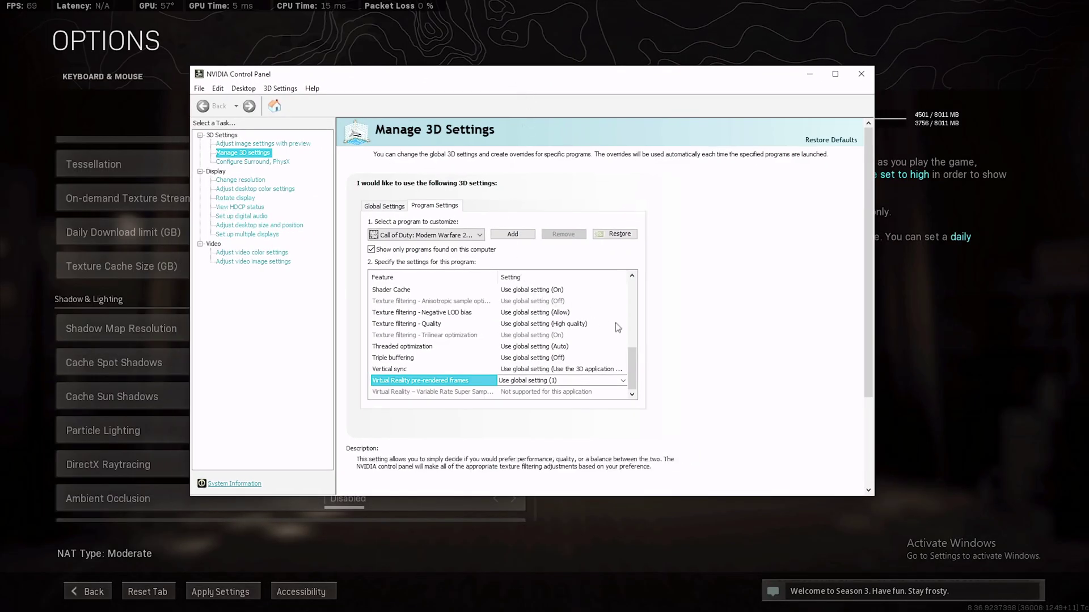
Add Call of Duty®: Modern Warfare® as the program to customize in the program-specific 3D settings
drag(632, 368, 524, 235)
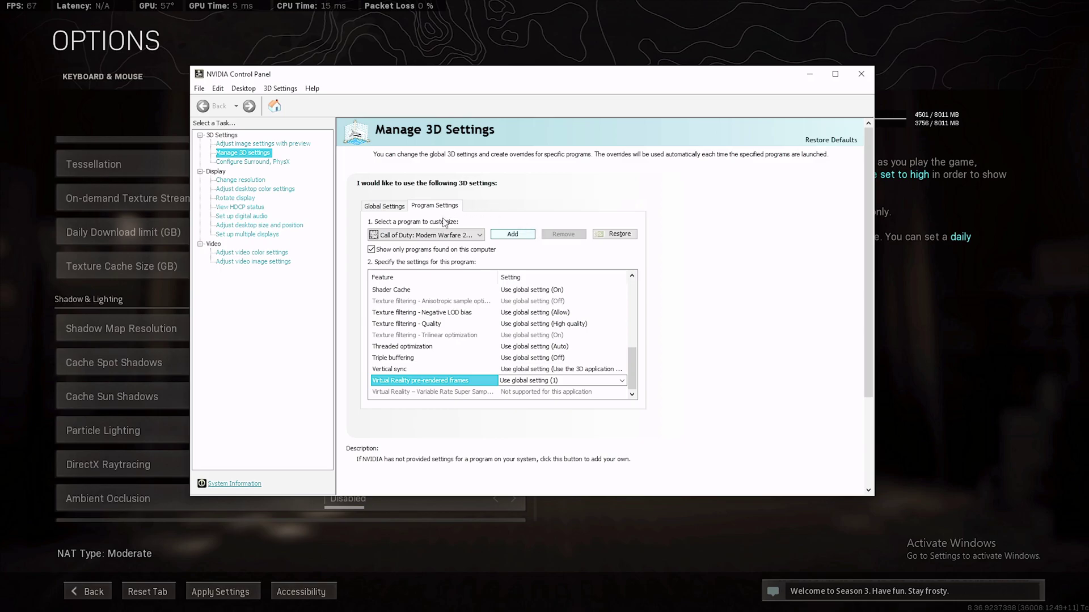
click(492, 235)
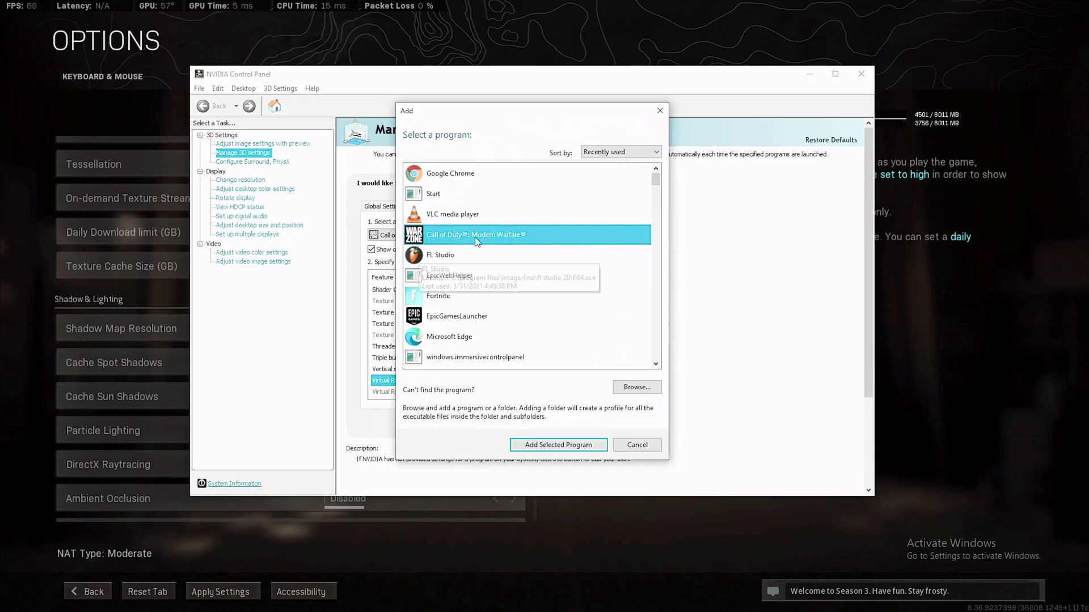
click(549, 444)
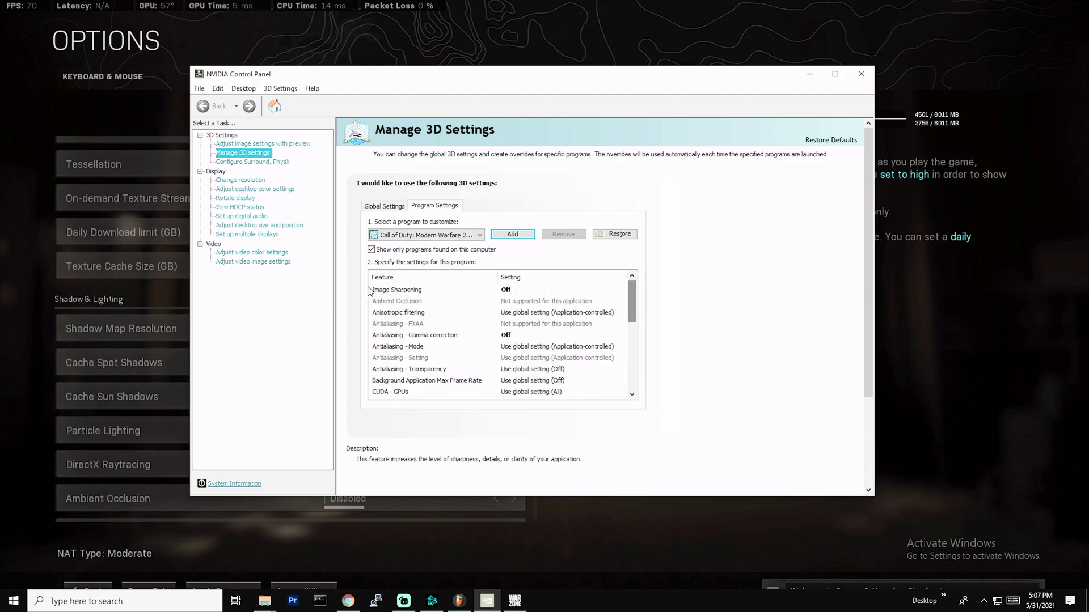
Set Anisotropic filtering for Call of Duty: Modern Warfare to Use global setting (Application-controlled)
scroll(419, 298, down, 1)
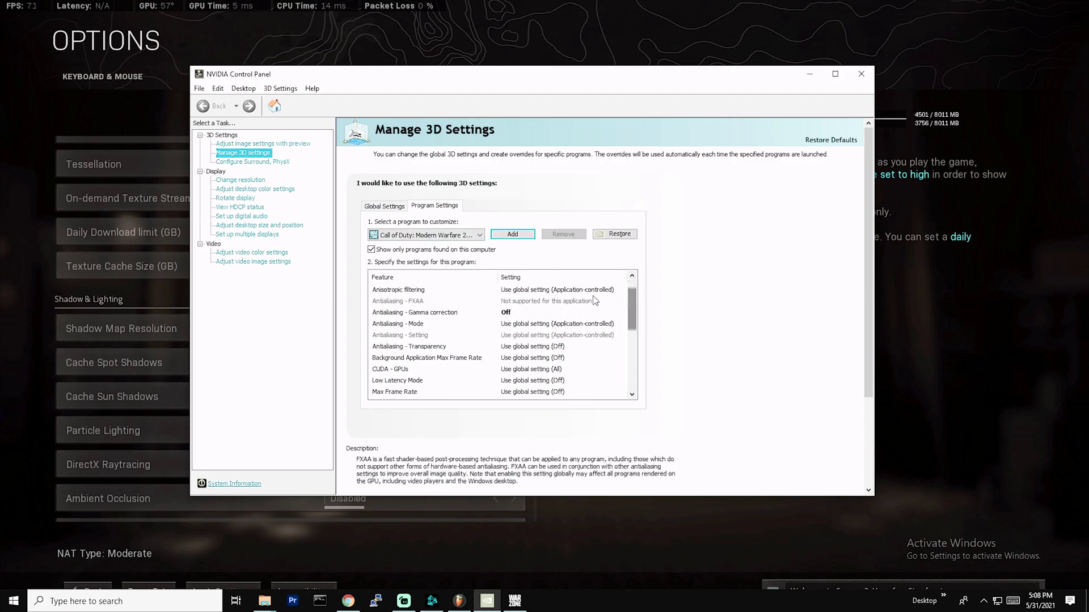
click(526, 301)
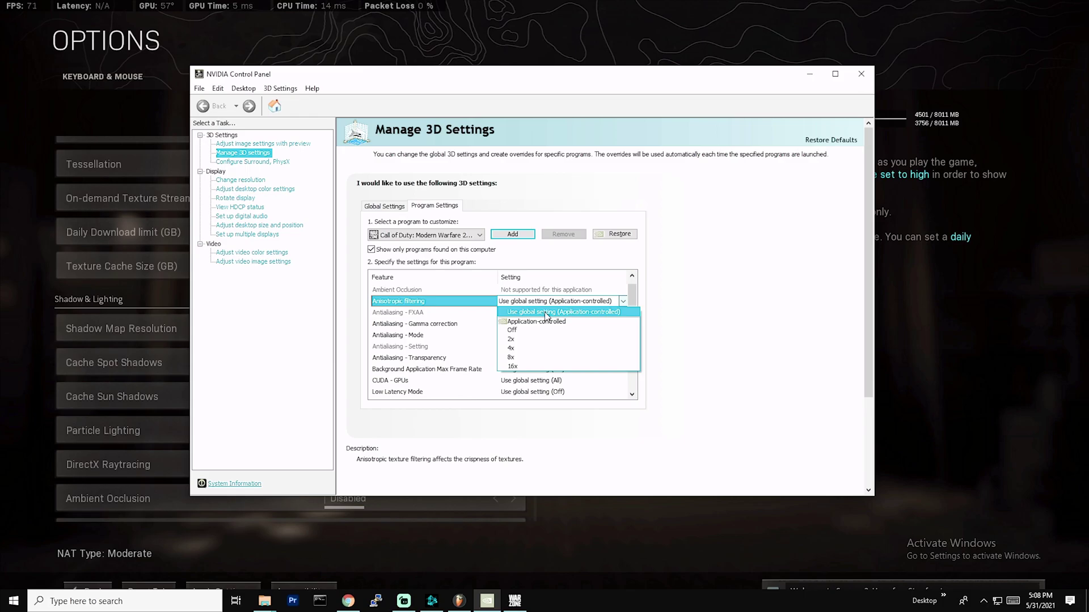
click(546, 312)
Compare the game's Anti-Aliasing option with the Antialiasing - Mode and Anisotropic filtering entries in the NVIDIA Control Panel
click(25, 205)
scroll(165, 301, up, 10)
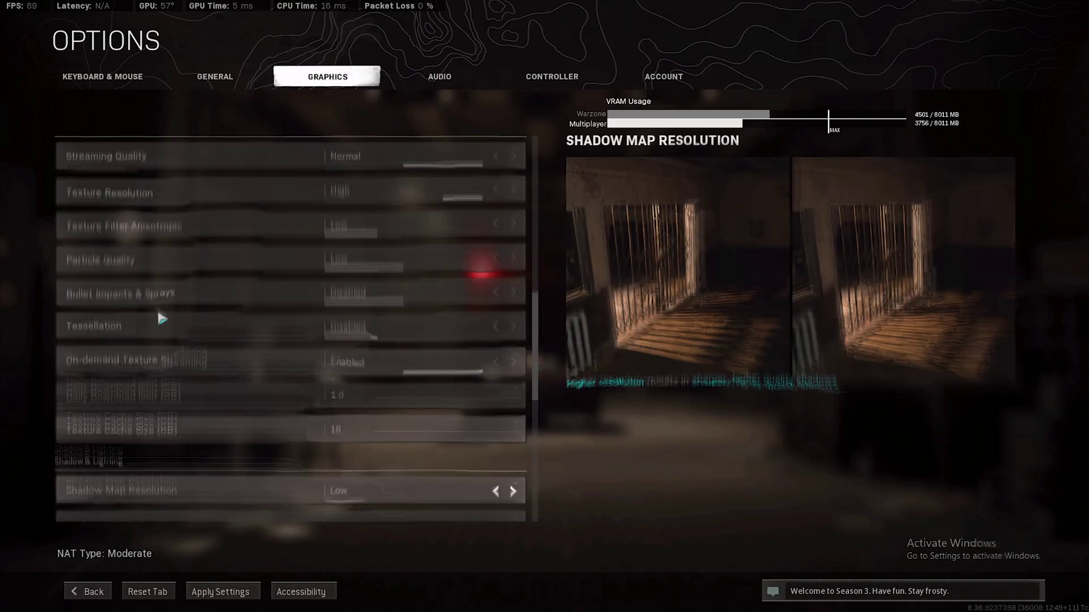
scroll(170, 298, down, 10)
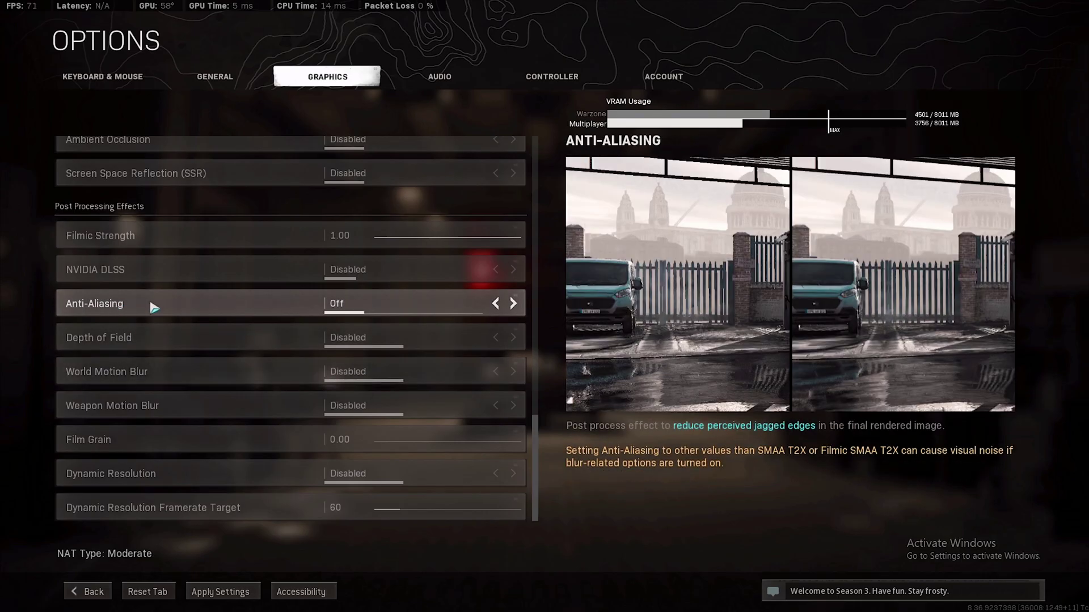
key(super)
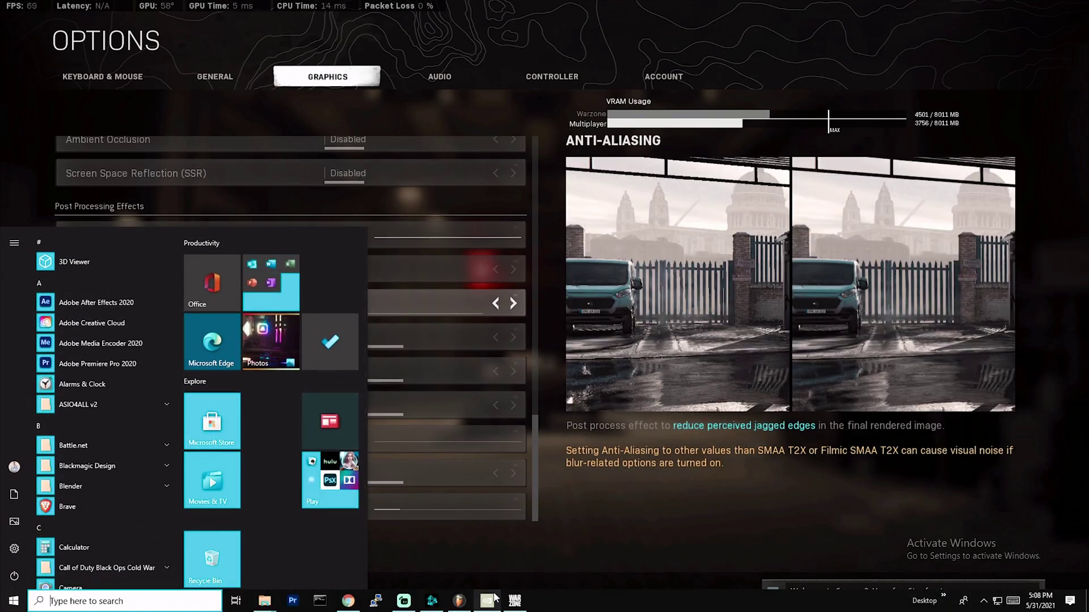
click(492, 603)
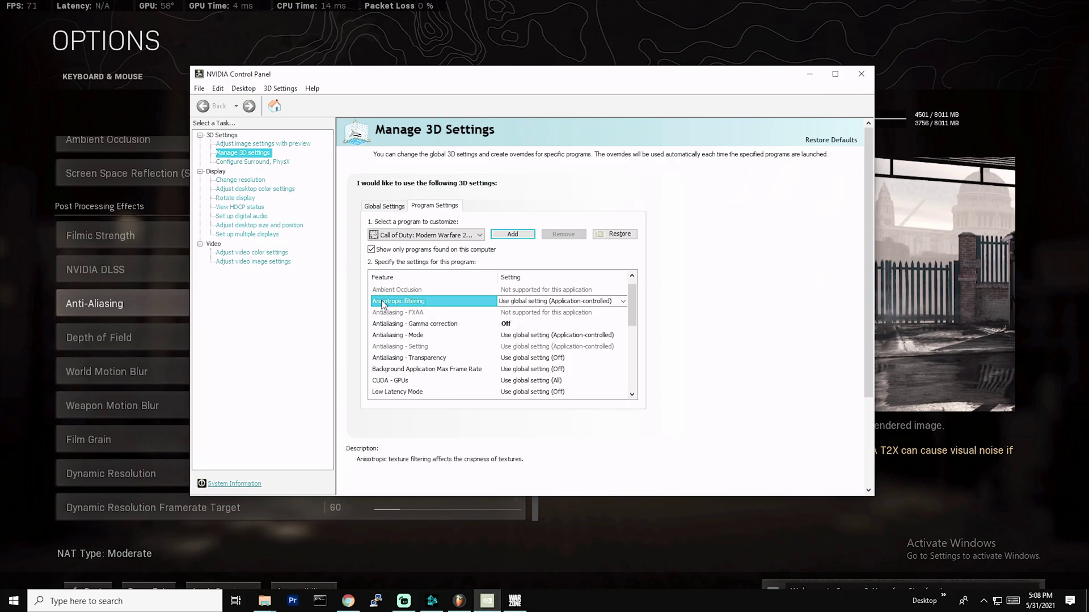
click(399, 337)
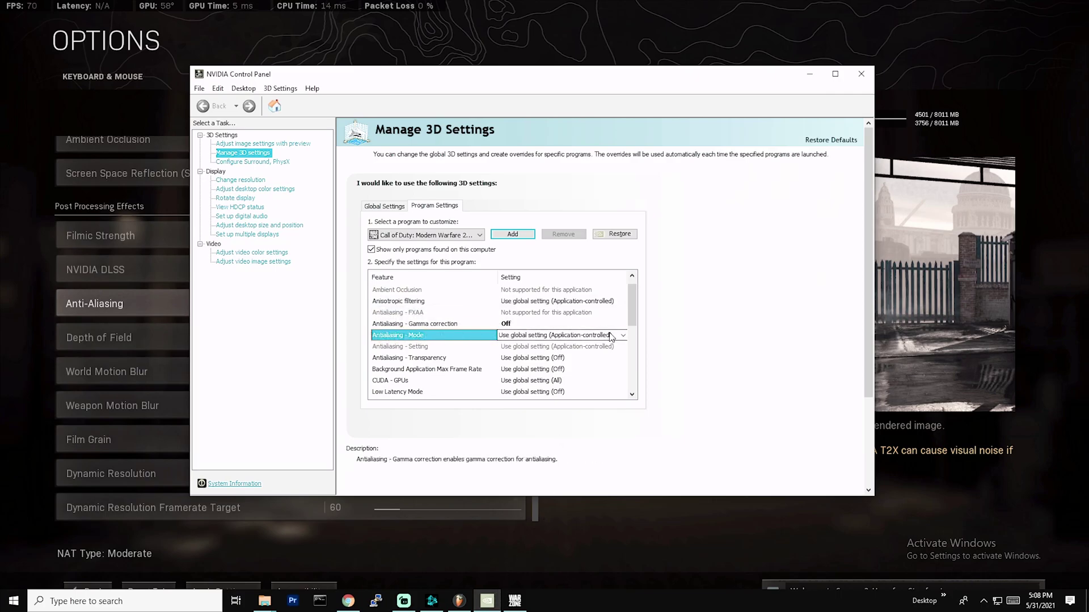
click(426, 303)
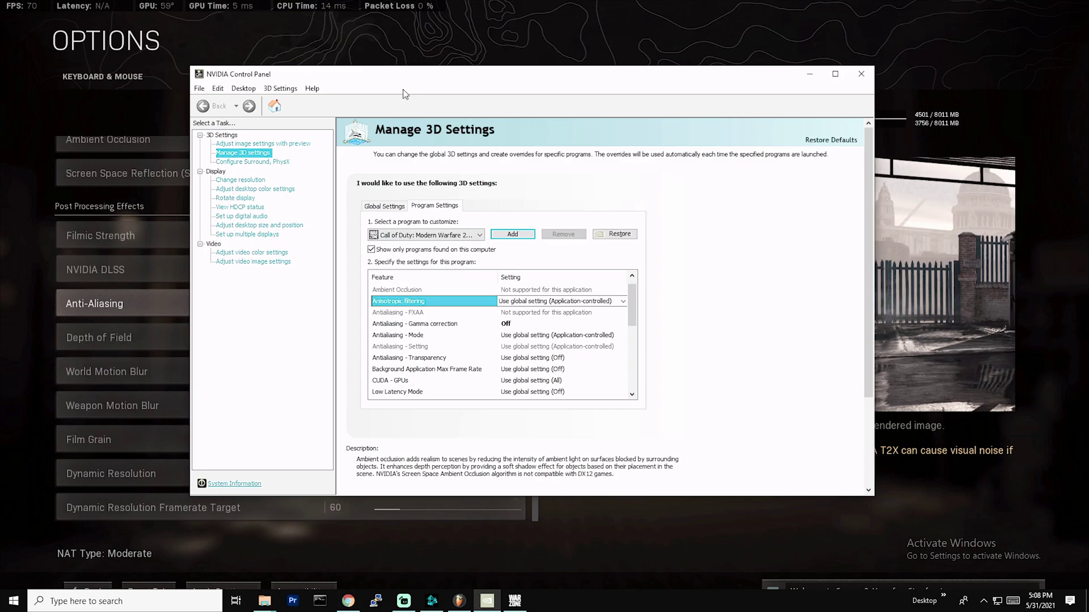
Move the NVIDIA Control Panel window off the game options and bring the game's Texture Filter Anisotropic option into view
drag(398, 80, 613, 73)
click(81, 334)
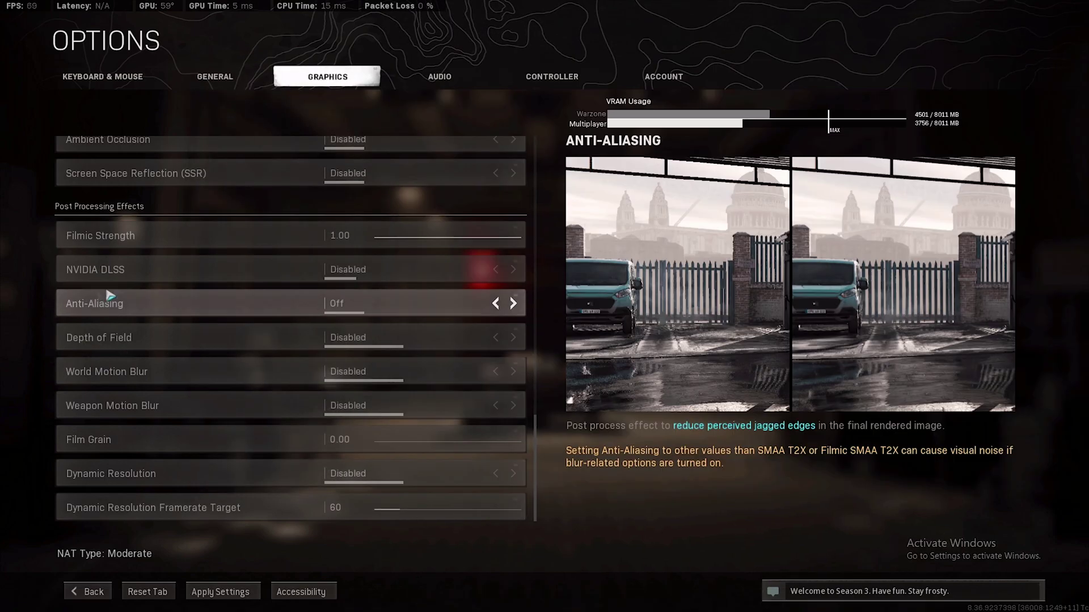
scroll(114, 283, up, 10)
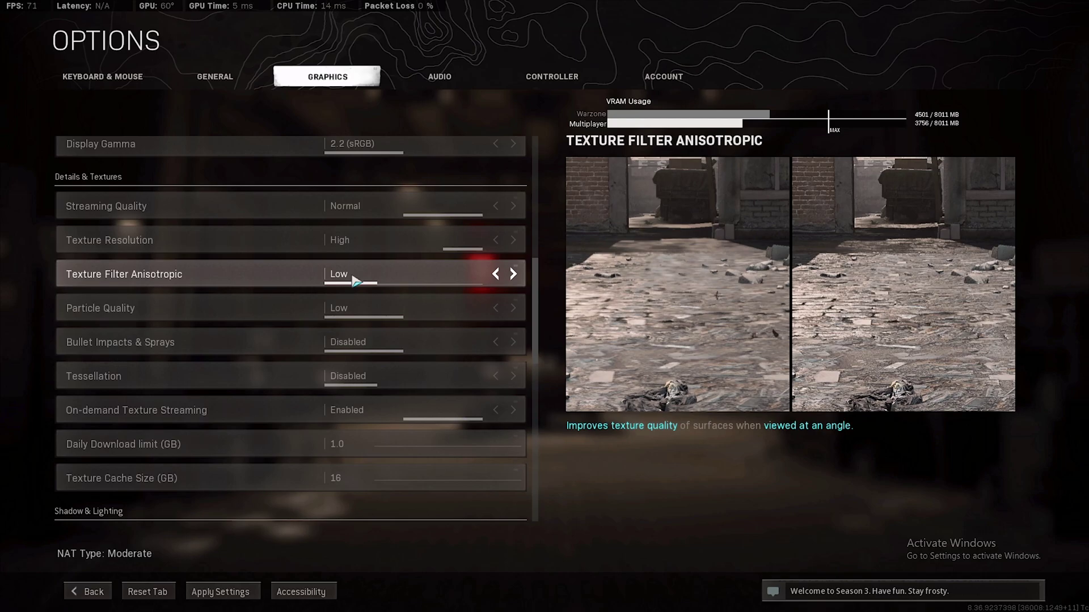
In the NVIDIA Control Panel, set Anisotropic filtering and Antialiasing - Mode to Use global setting (Application-controlled)
key(super)
click(487, 601)
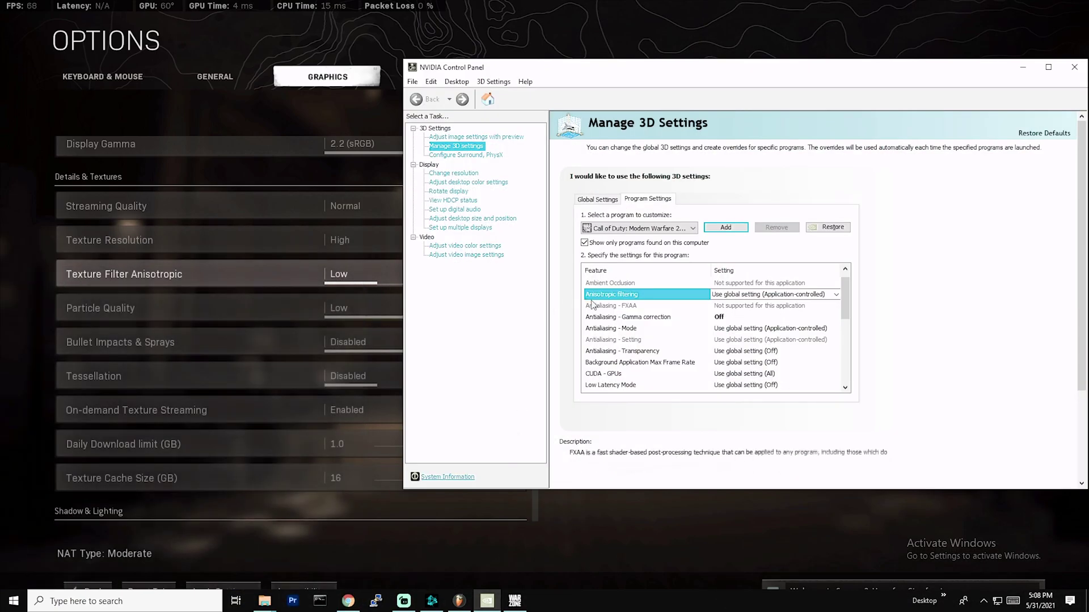
click(729, 296)
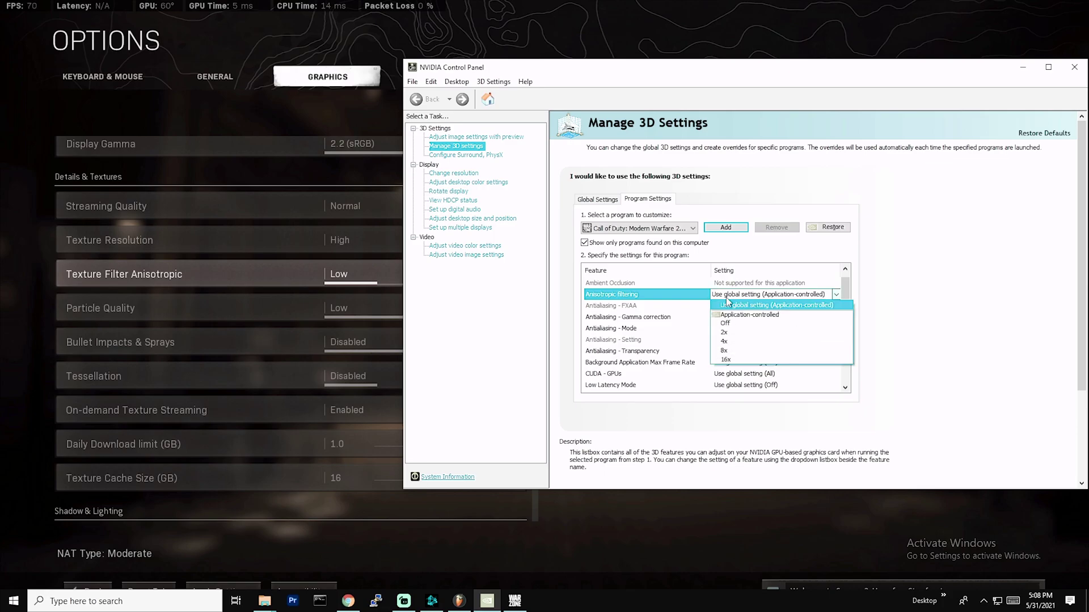
click(839, 306)
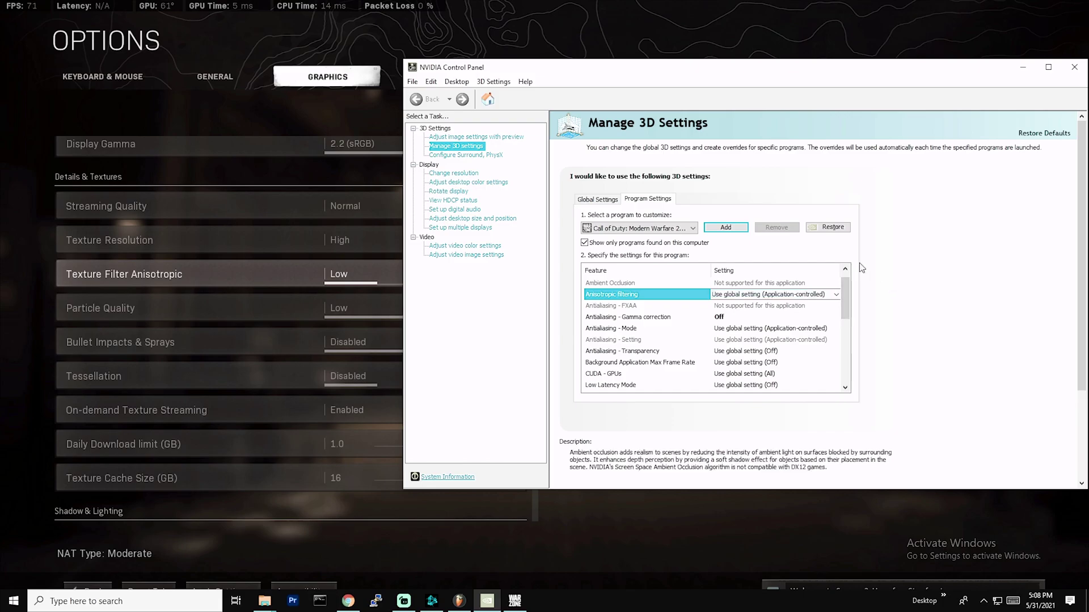
scroll(734, 291, down, 1)
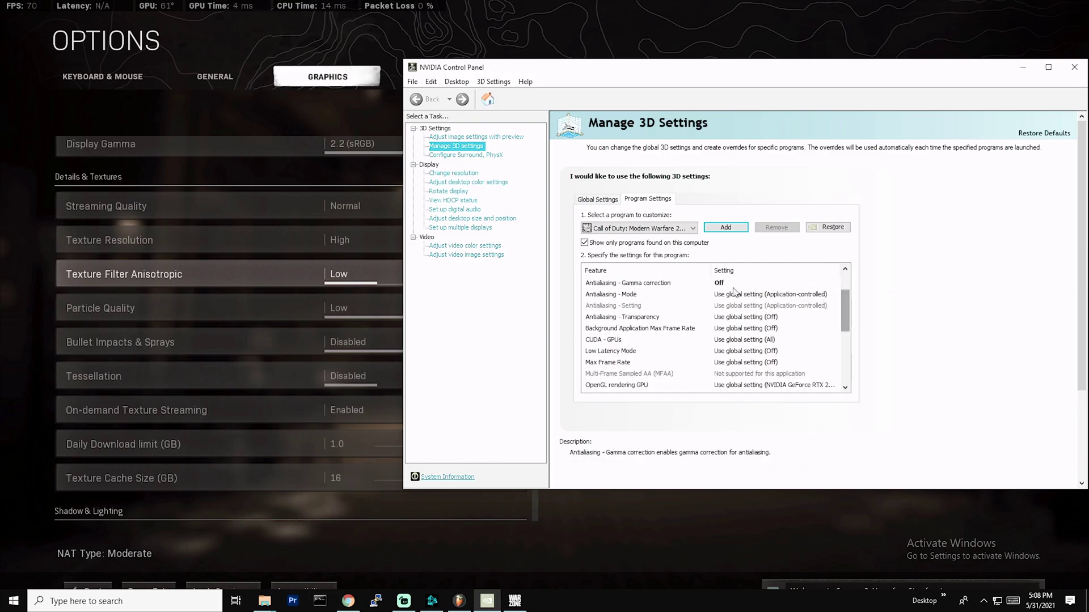
click(793, 294)
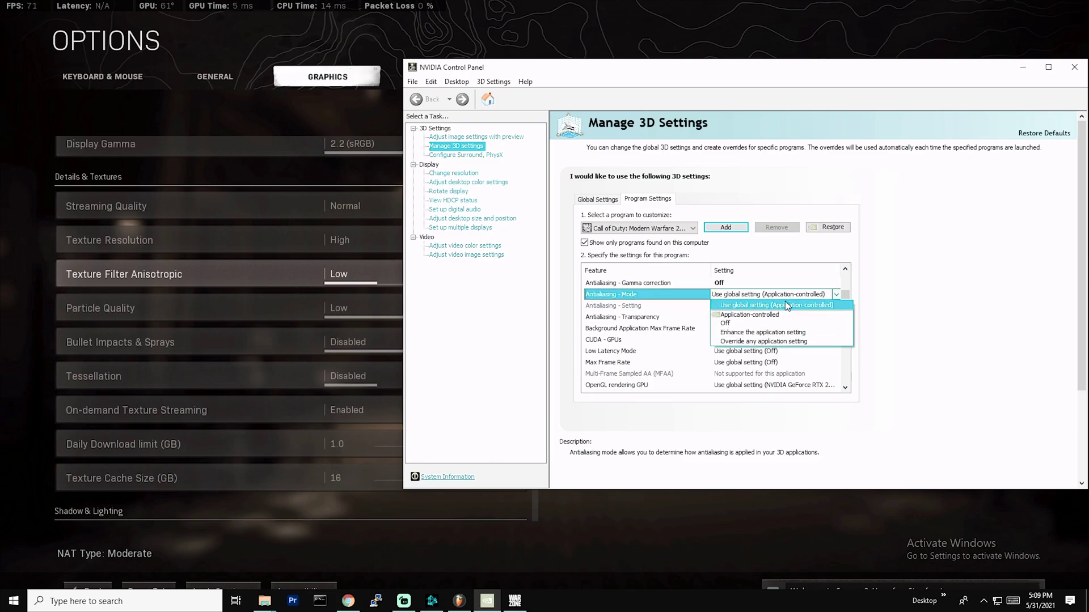
click(809, 306)
Review the remaining program-specific 3D settings, from Low Latency Mode and Shader Cache to texture filtering and Vertical sync
drag(845, 293, 852, 326)
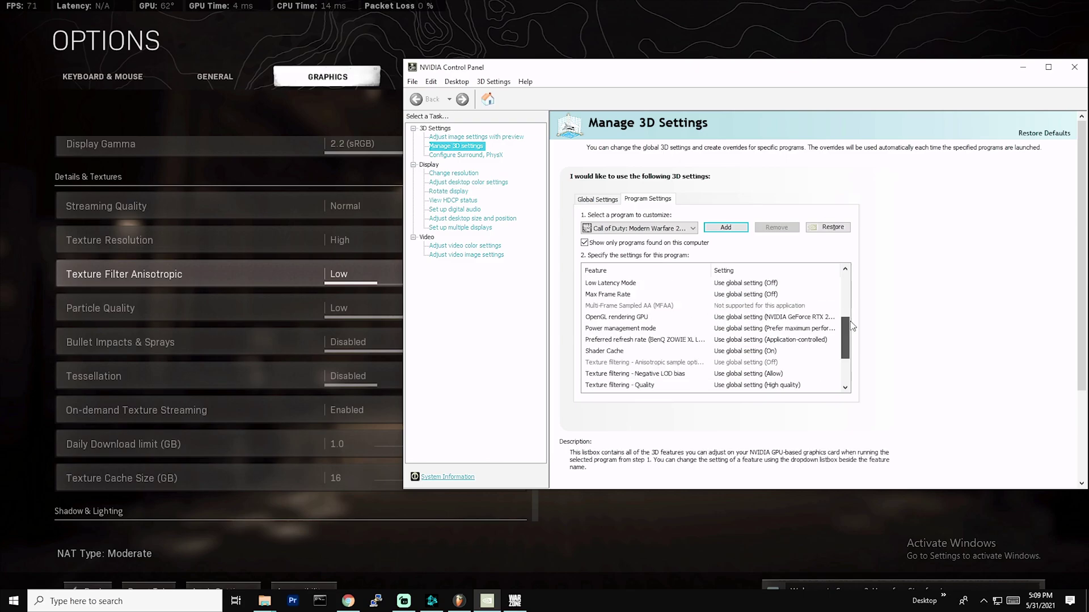
click(792, 350)
click(845, 330)
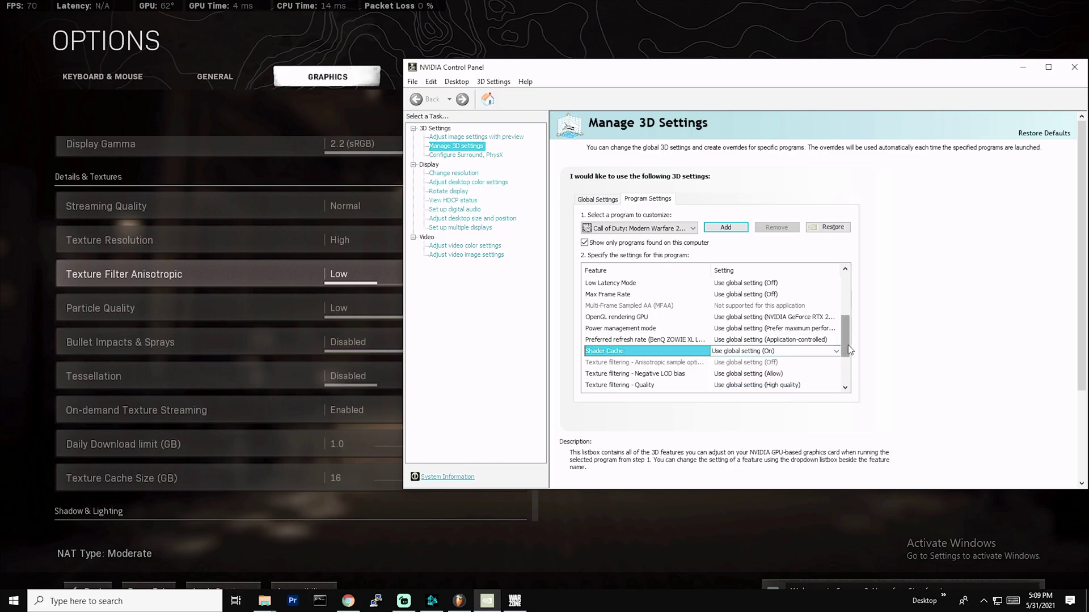
scroll(845, 340, down, 1)
scroll(845, 342, down, 1)
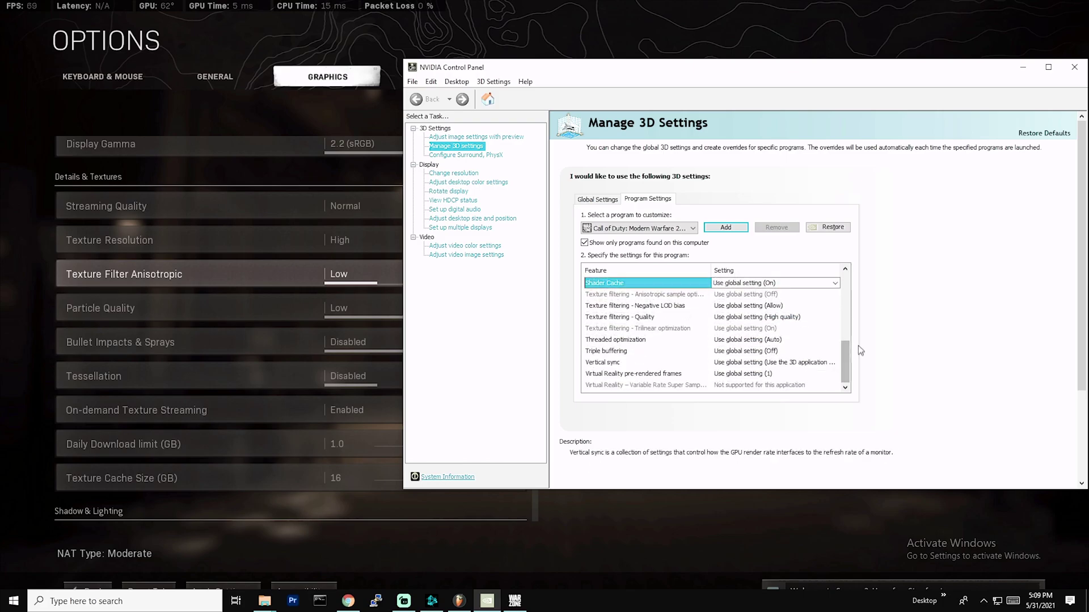
drag(847, 363, 839, 279)
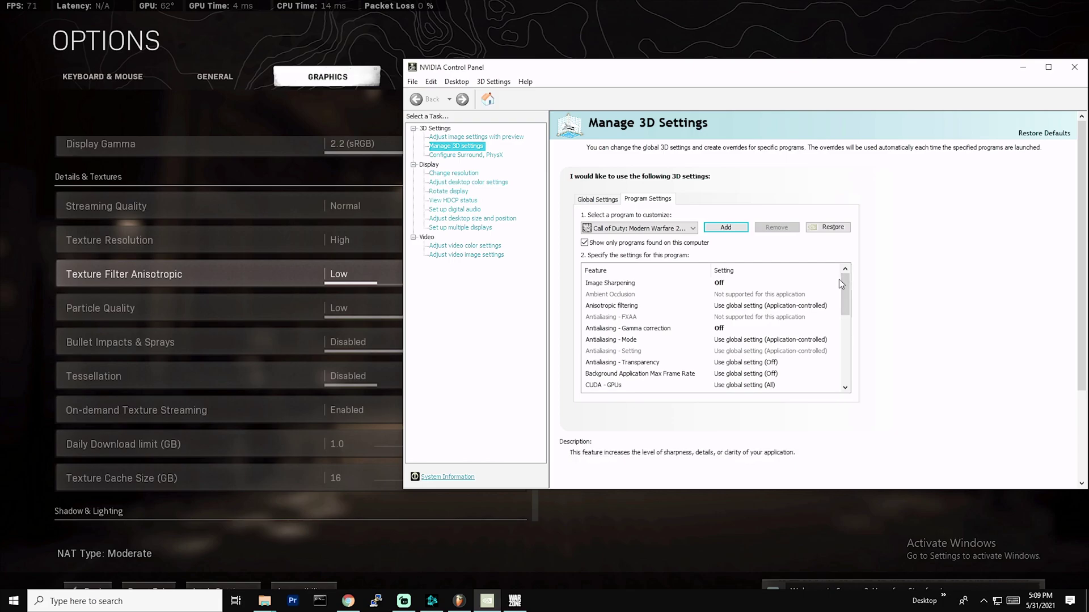
drag(846, 275, 849, 349)
Bring up the already open ModernWarfare.exe Properties window over File Explorer and reposition it
click(618, 572)
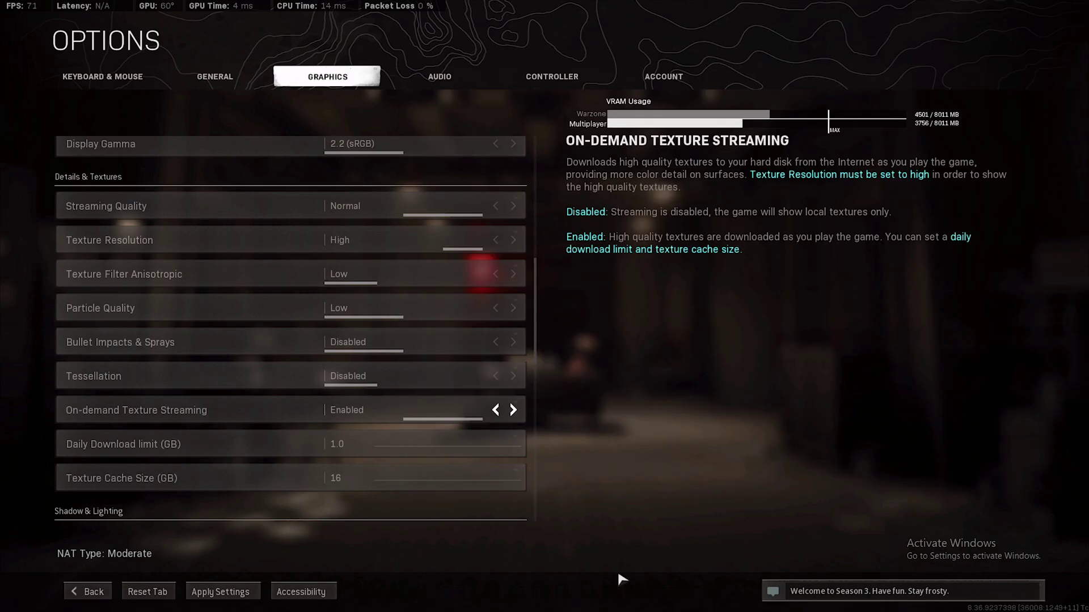
key(super)
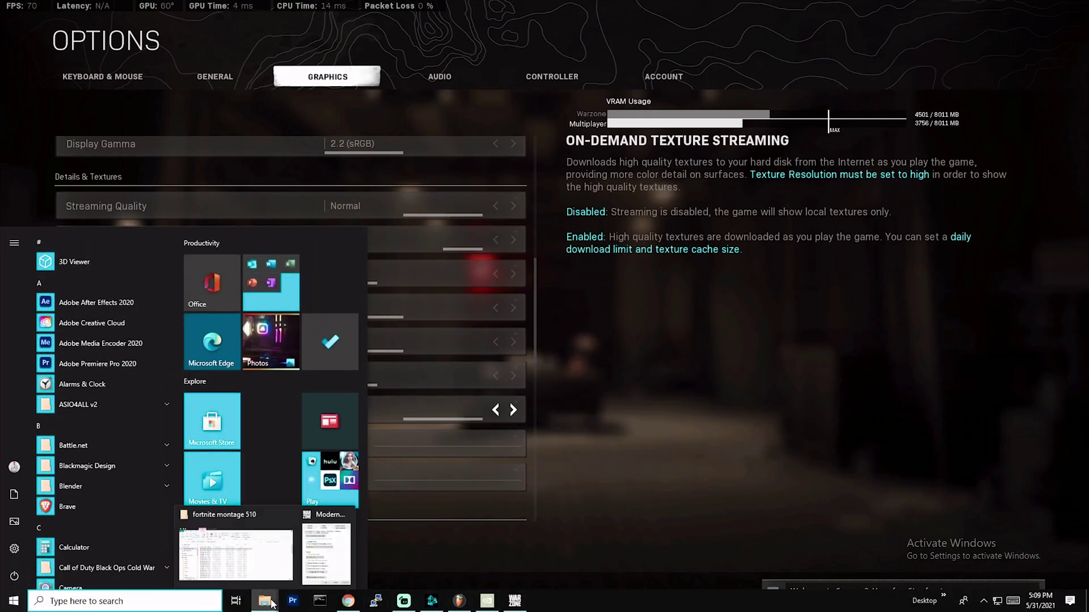
click(329, 550)
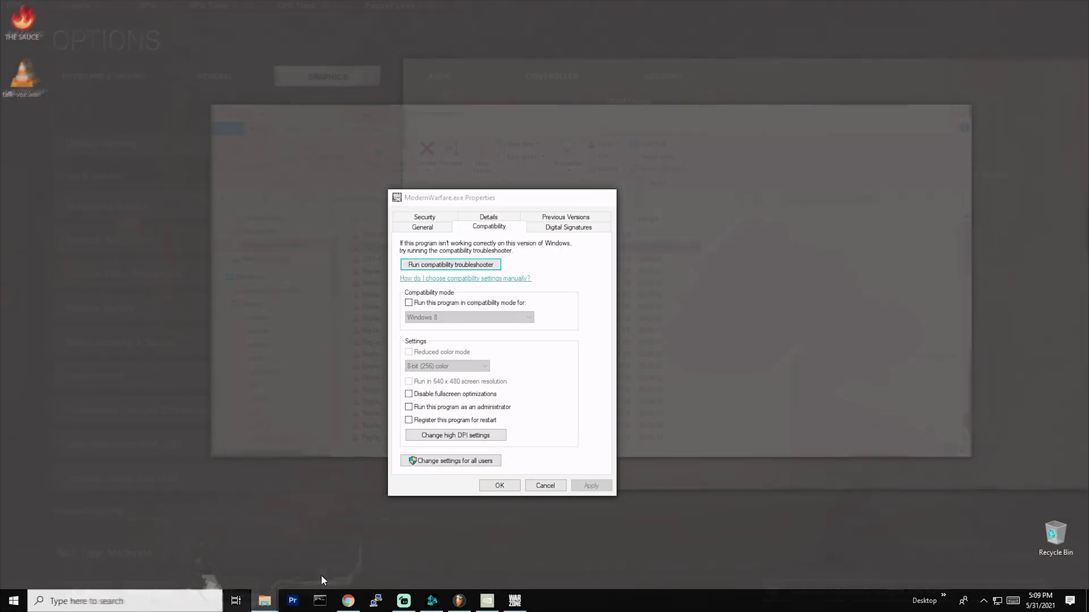
click(328, 550)
drag(487, 197, 493, 165)
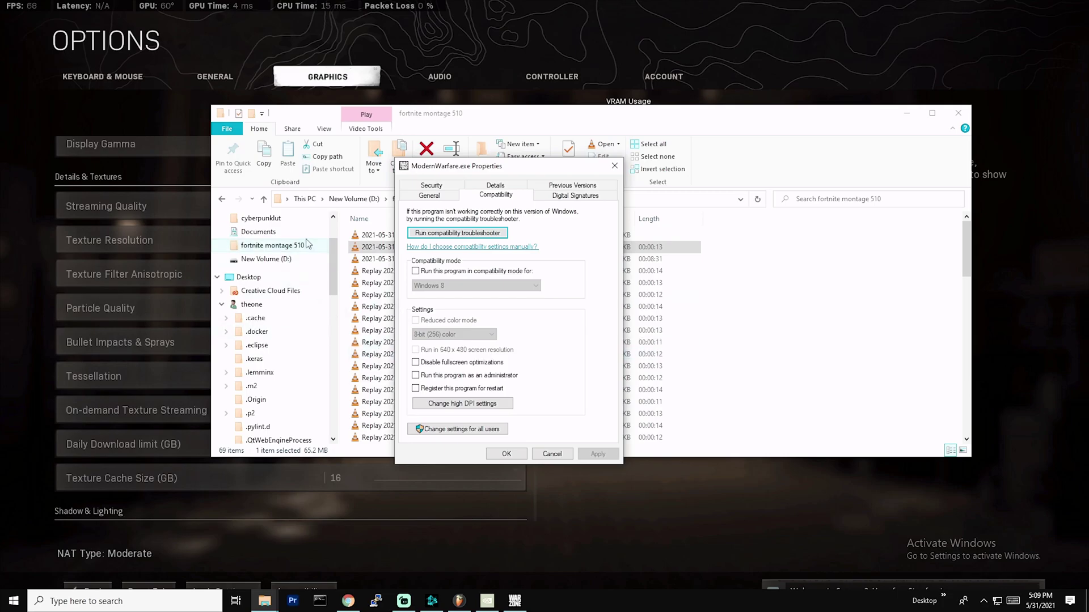
Browse in File Explorer to the Call of Duty Modern Warfare folder inside Program Files (x86) on Local Disk (C:)
click(222, 199)
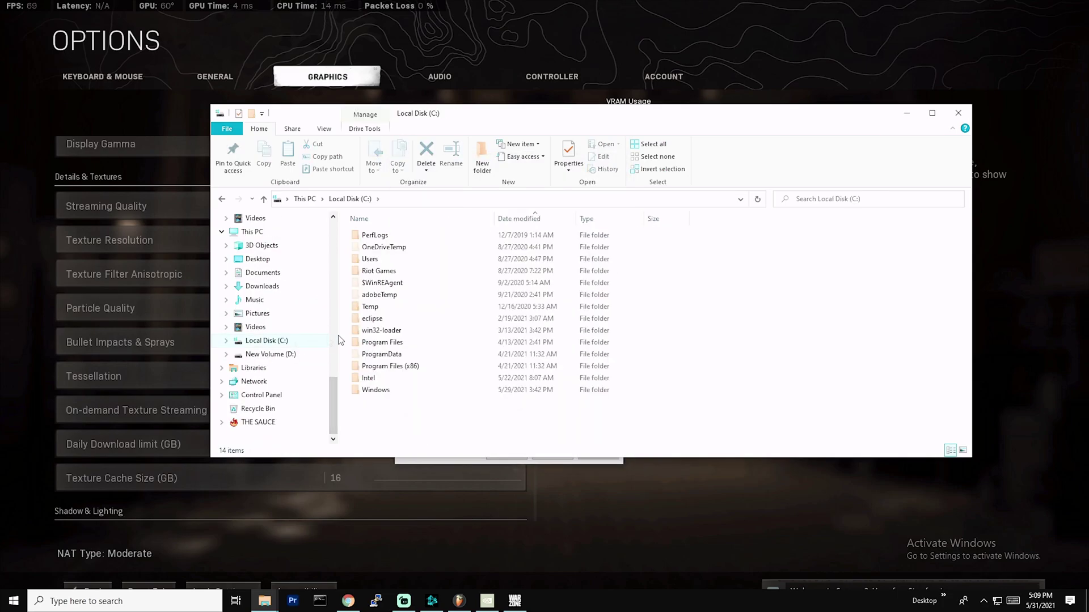
double_click(409, 367)
scroll(463, 355, down, 10)
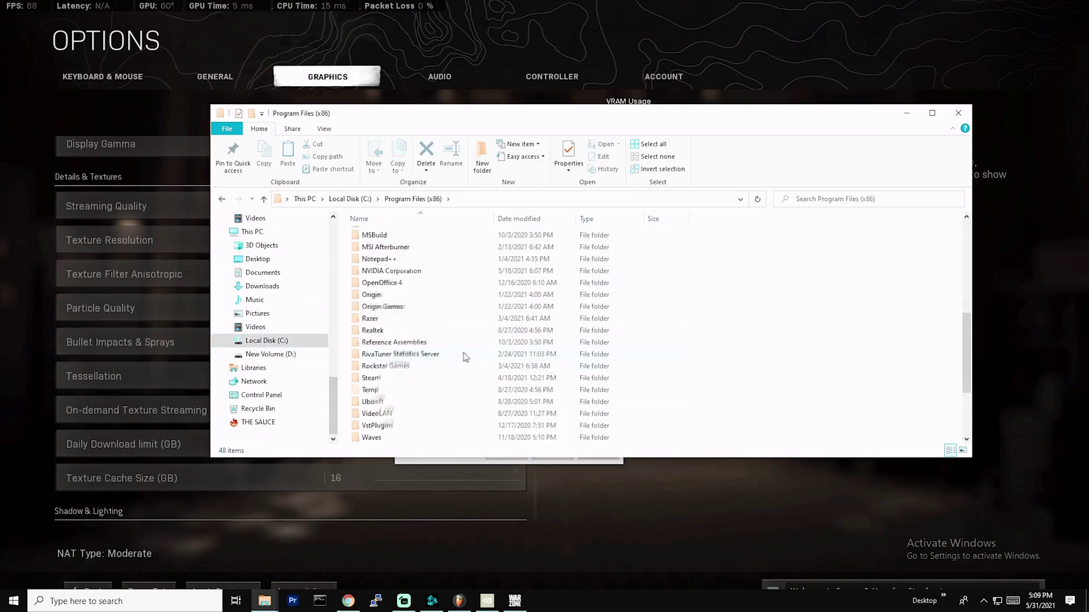
scroll(468, 334, up, 10)
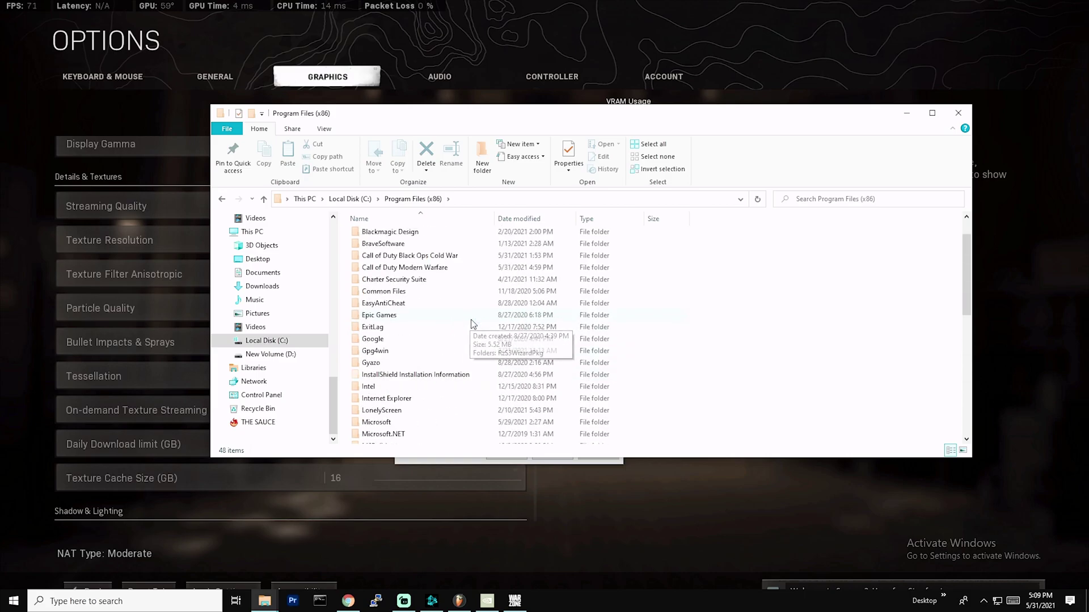
double_click(417, 306)
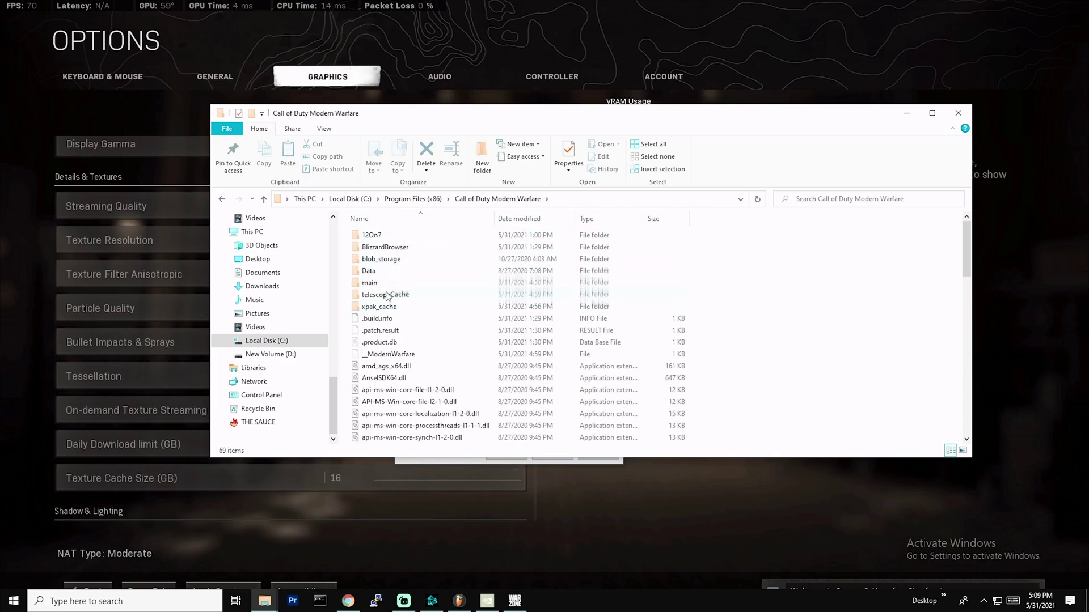
Open the compatibility properties of ModernWarfare.exe in the game folder
scroll(428, 359, down, 8)
scroll(428, 359, down, 6)
click(391, 366)
right_click(391, 367)
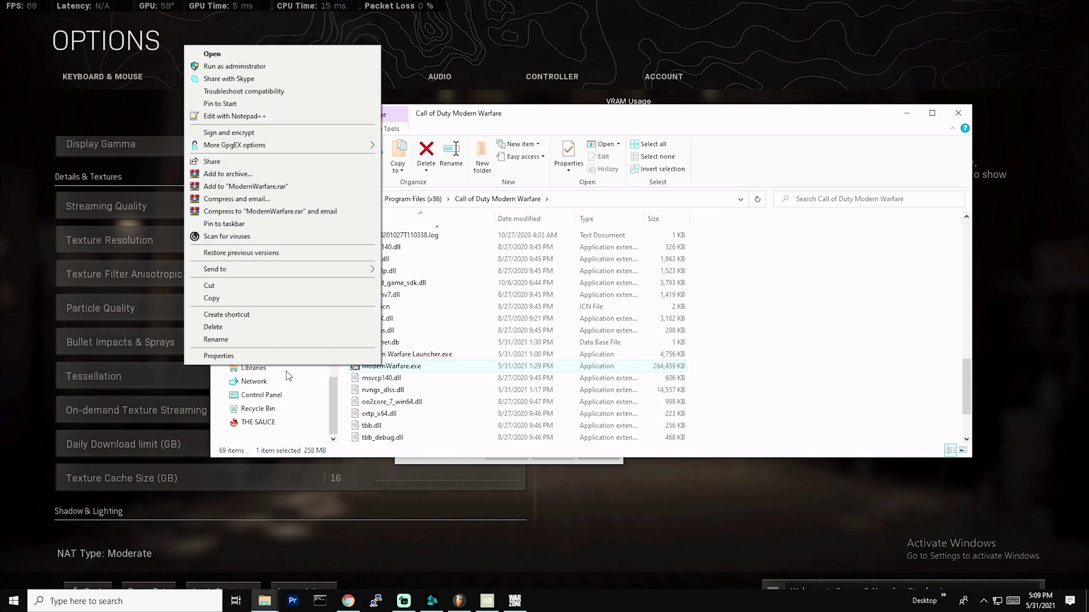
click(271, 361)
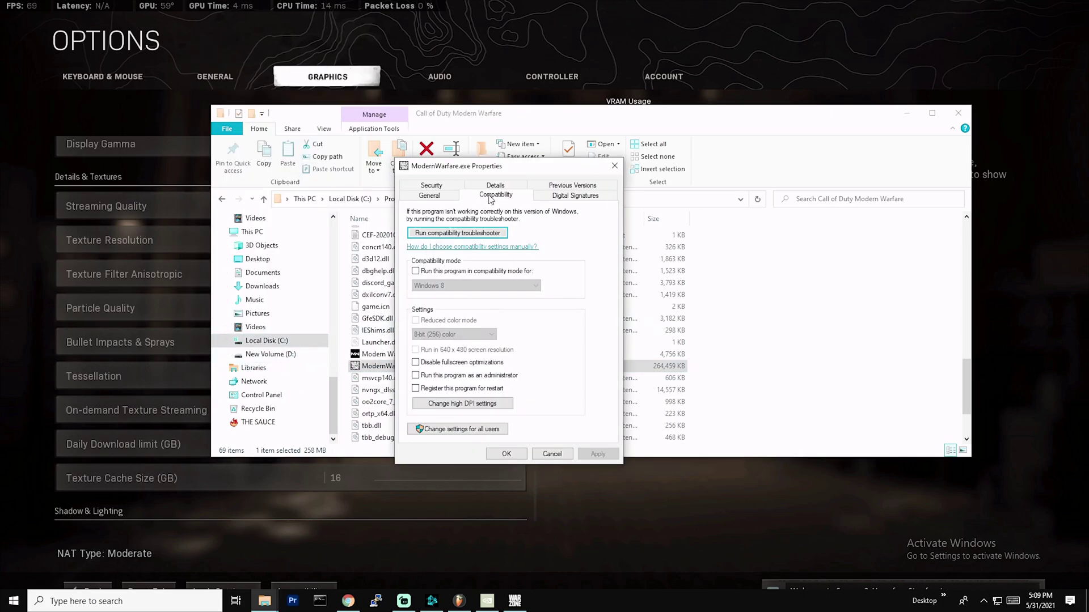
Try the Disable fullscreen optimizations option for ModernWarfare.exe and cancel the properties dialog
click(419, 365)
click(417, 363)
click(457, 364)
click(553, 454)
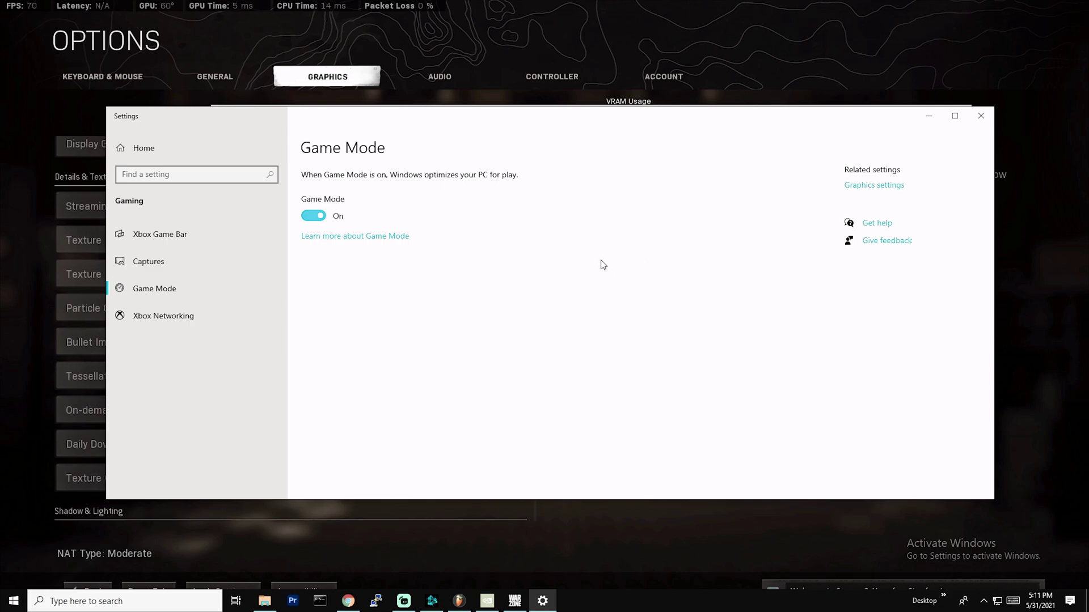
Check the Game Mode, Xbox Game Bar and background recording switches in the Windows gaming settings
click(313, 215)
click(309, 217)
click(198, 234)
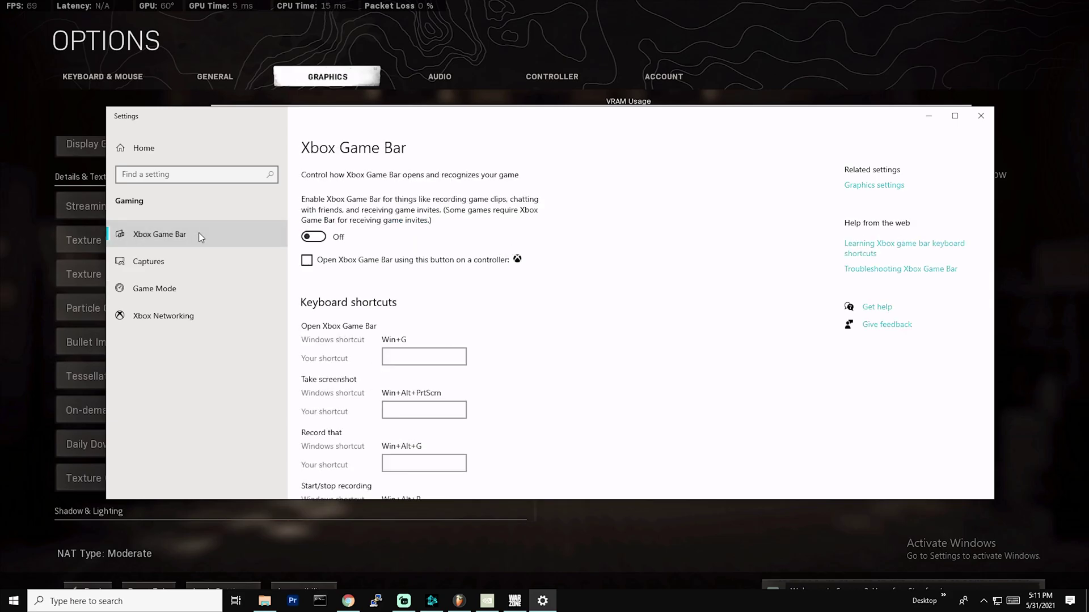
click(198, 267)
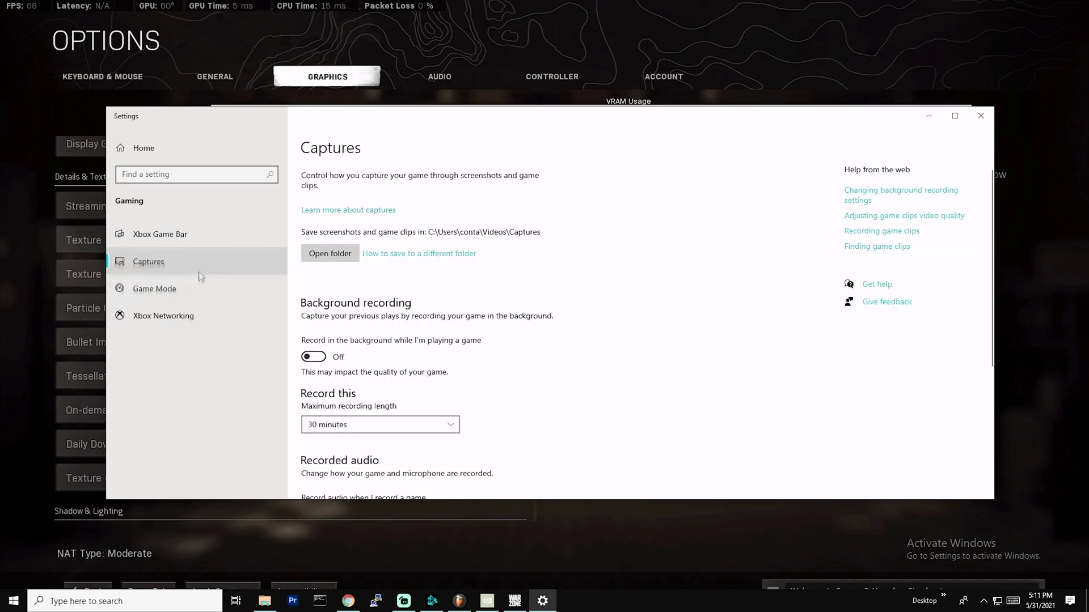
click(200, 288)
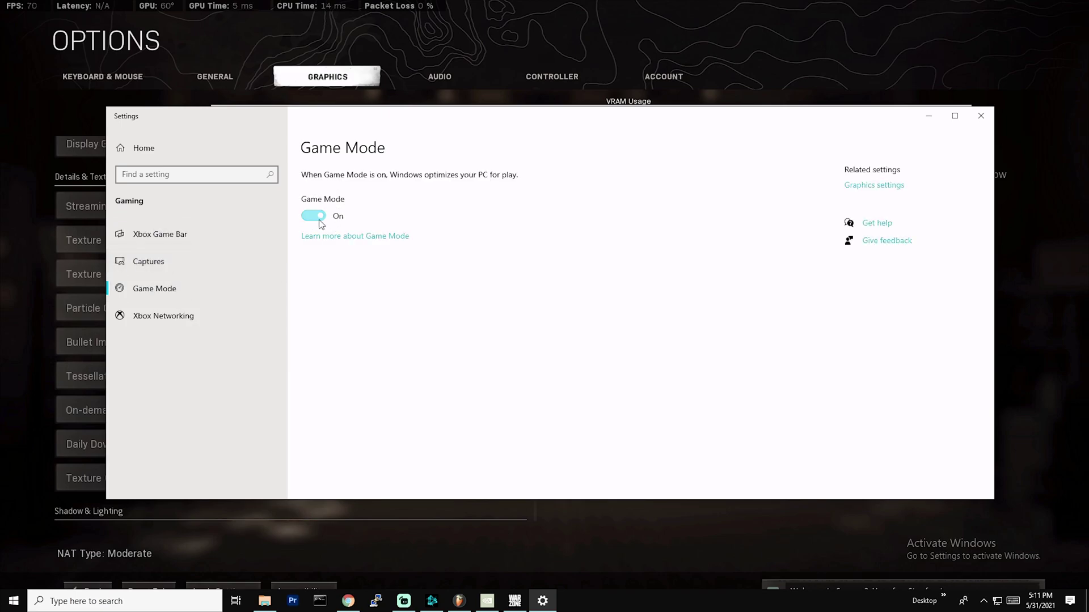
Open the Game Mode help article in the browser and read its effects on Windows Update and frame rate
click(332, 236)
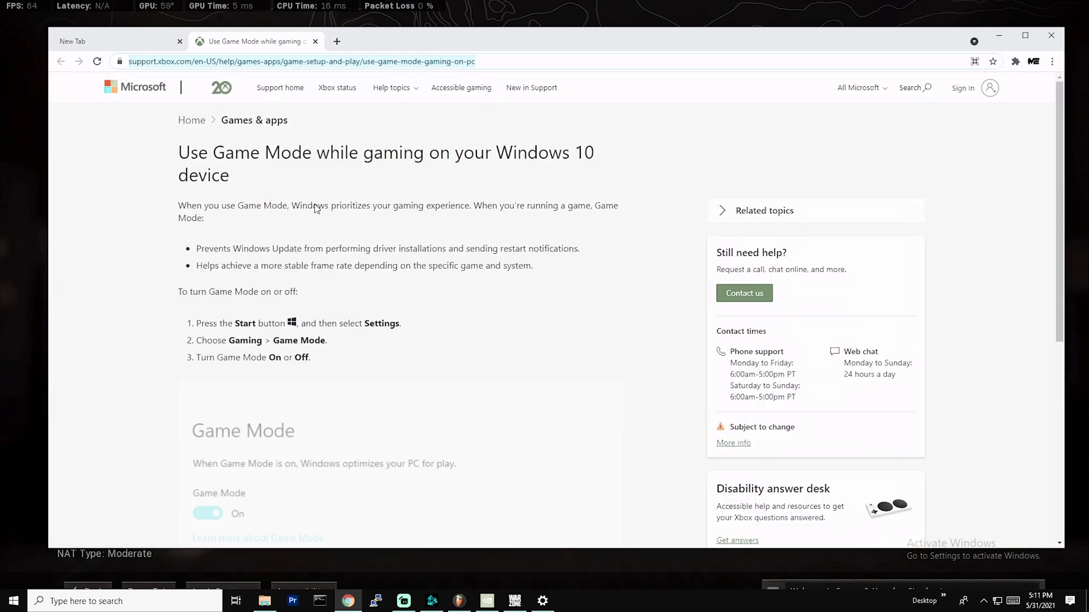
drag(291, 290, 468, 294)
drag(470, 290, 573, 292)
click(238, 329)
drag(196, 333, 533, 353)
scroll(536, 359, down, 6)
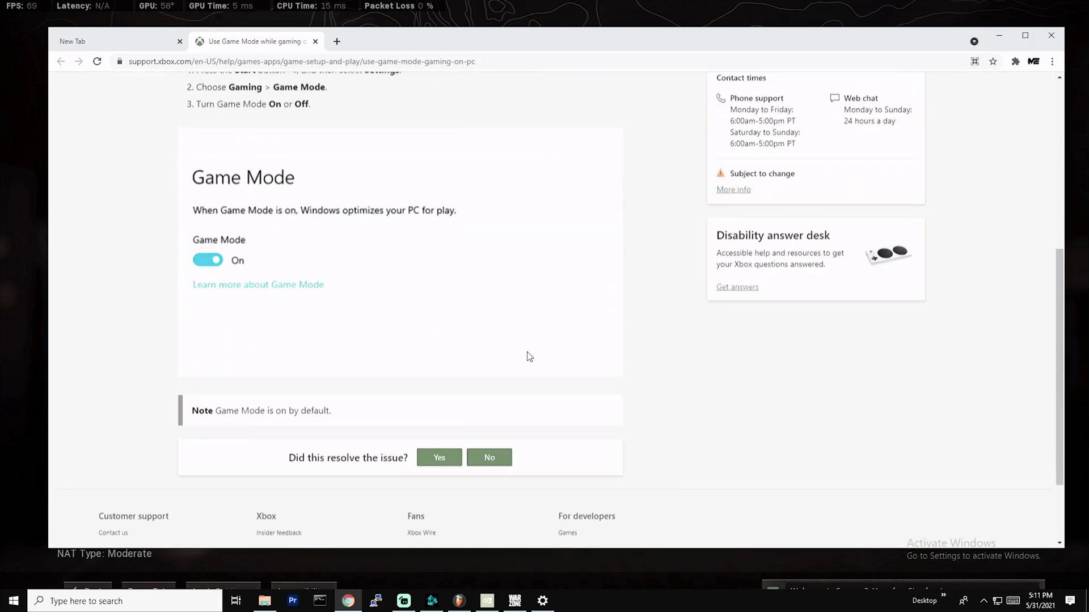
Return to the Windows gaming settings, open Graphics settings and review hardware-accelerated GPU scheduling and the per-app performance preferences
scroll(533, 358, up, 2)
scroll(534, 353, up, 3)
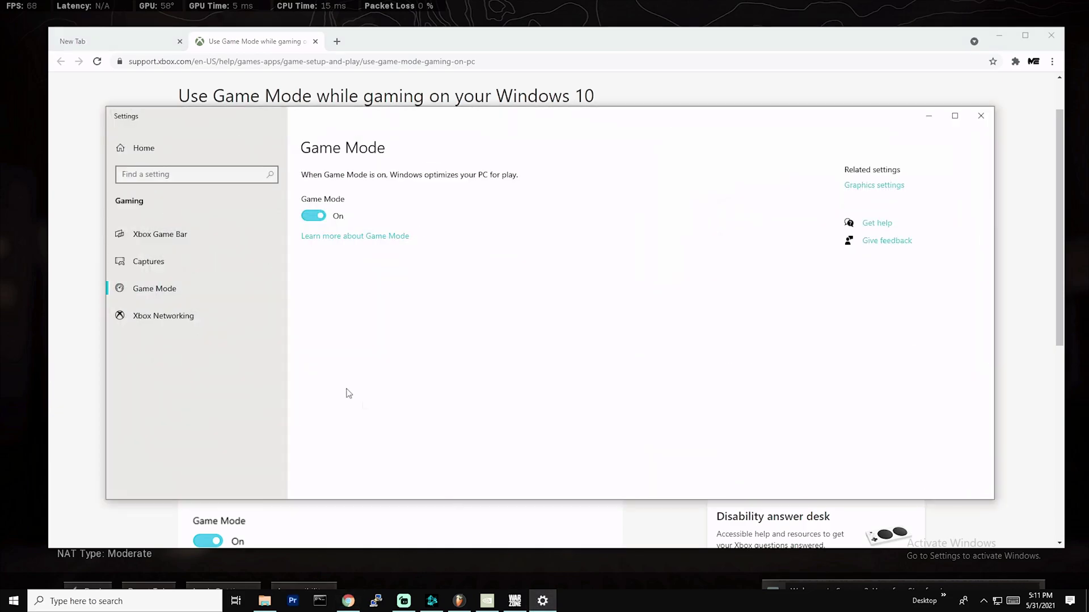
click(159, 234)
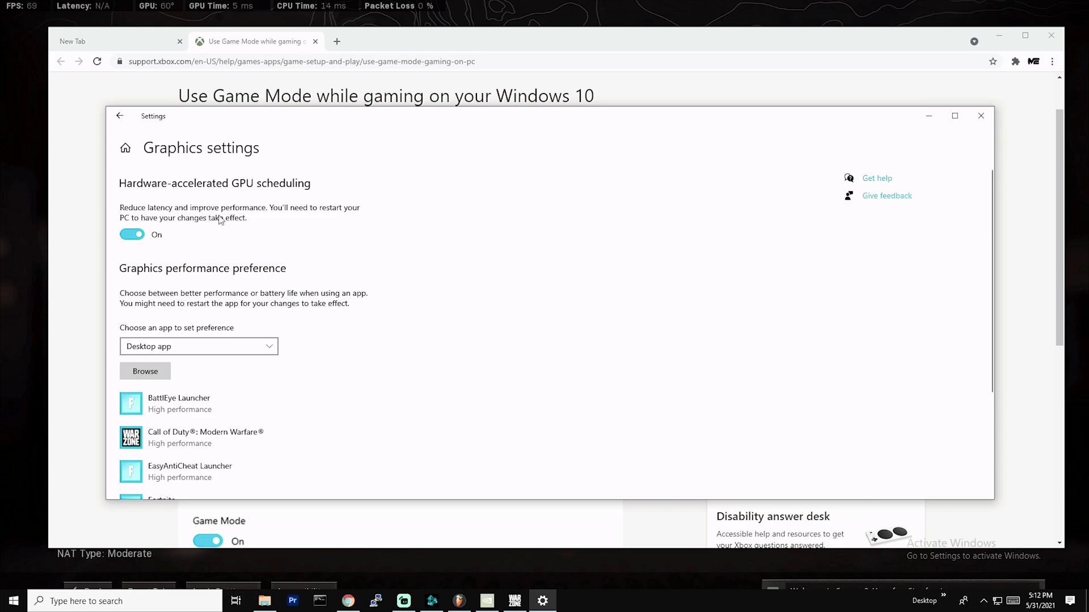
scroll(128, 196, down, 1)
scroll(124, 196, up, 1)
scroll(148, 249, down, 4)
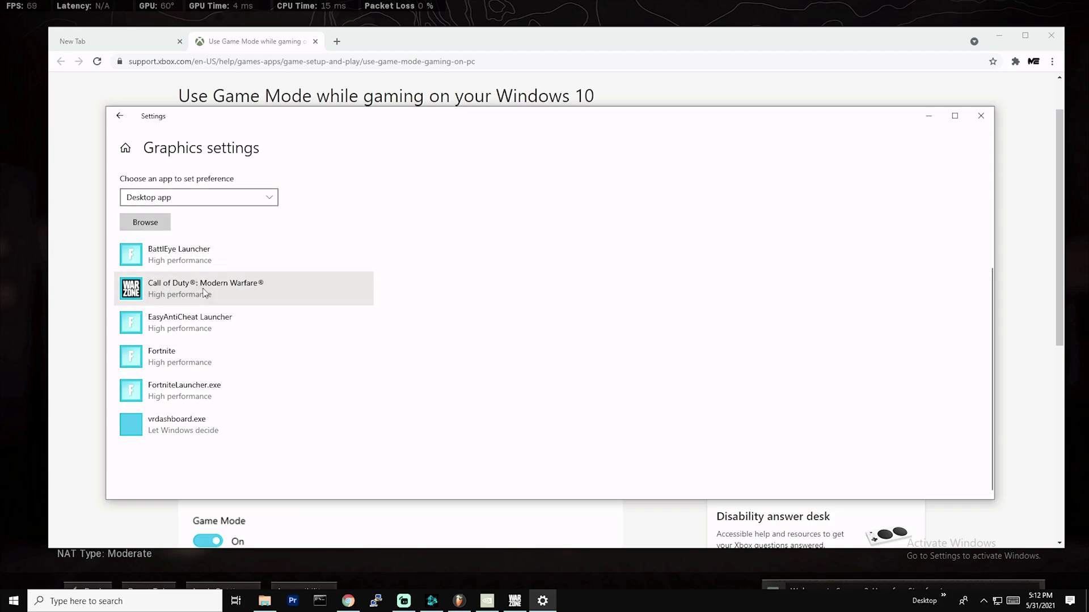
Save the High performance graphics preference for Call of Duty: Modern Warfare and close the Settings window
scroll(279, 293, up, 2)
click(262, 389)
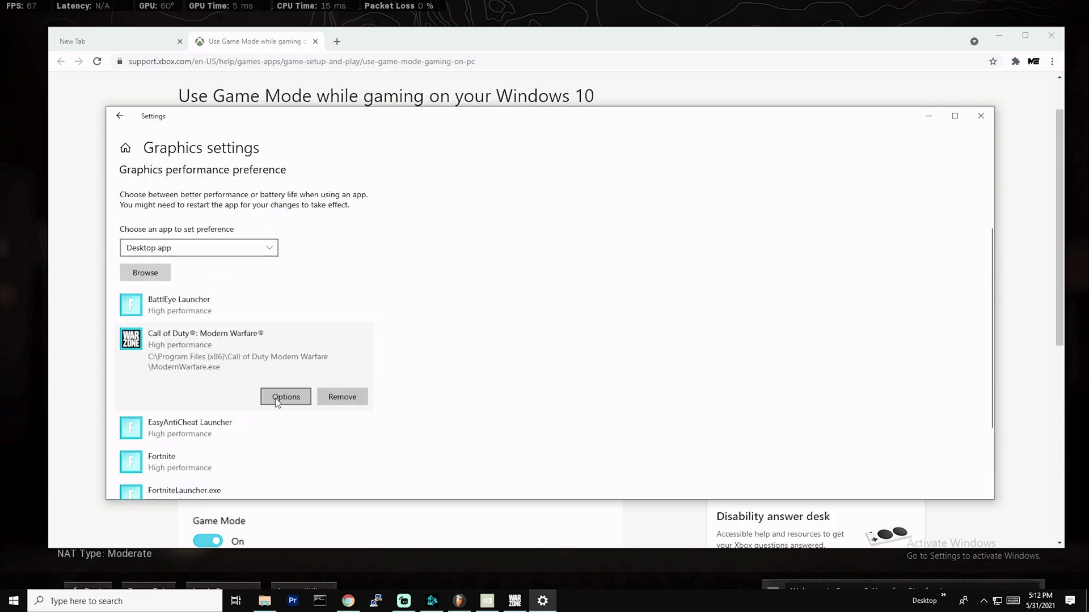
click(282, 399)
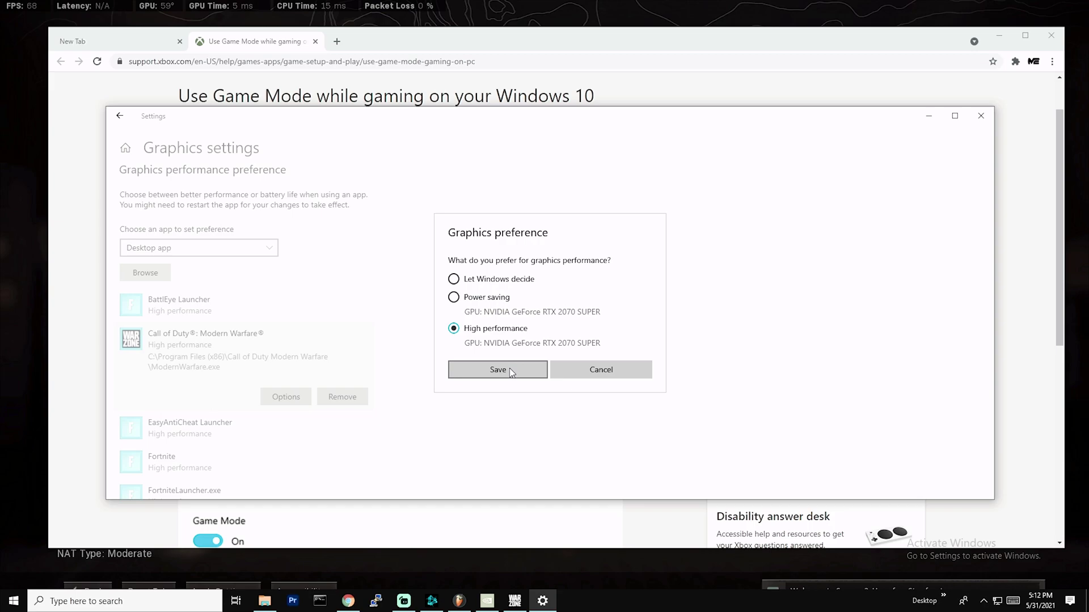
click(479, 370)
scroll(510, 334, down, 1)
scroll(512, 331, down, 2)
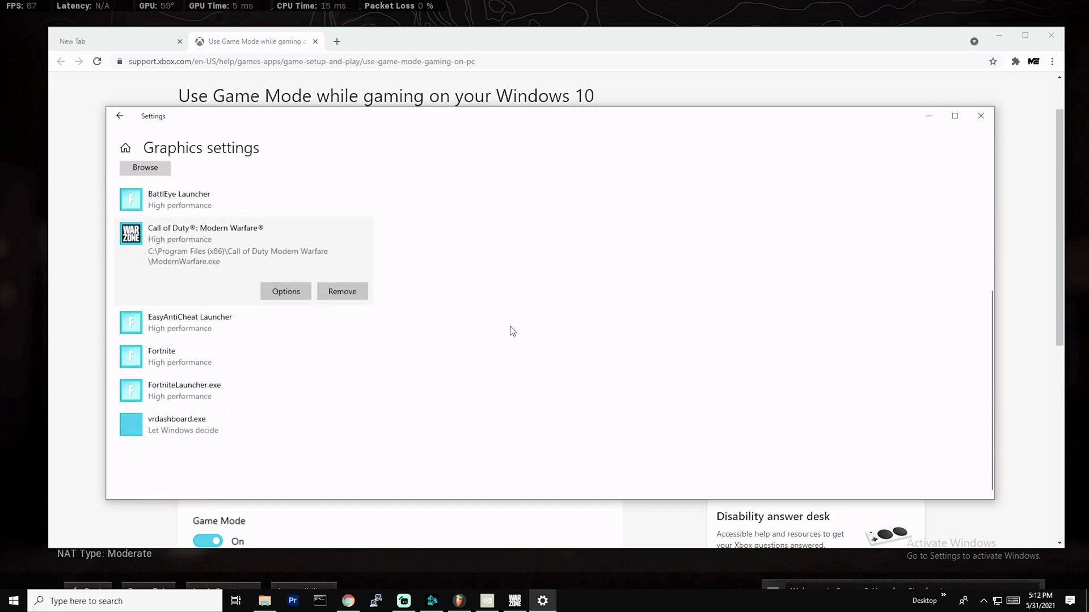
scroll(512, 331, up, 5)
key(alt+F4)
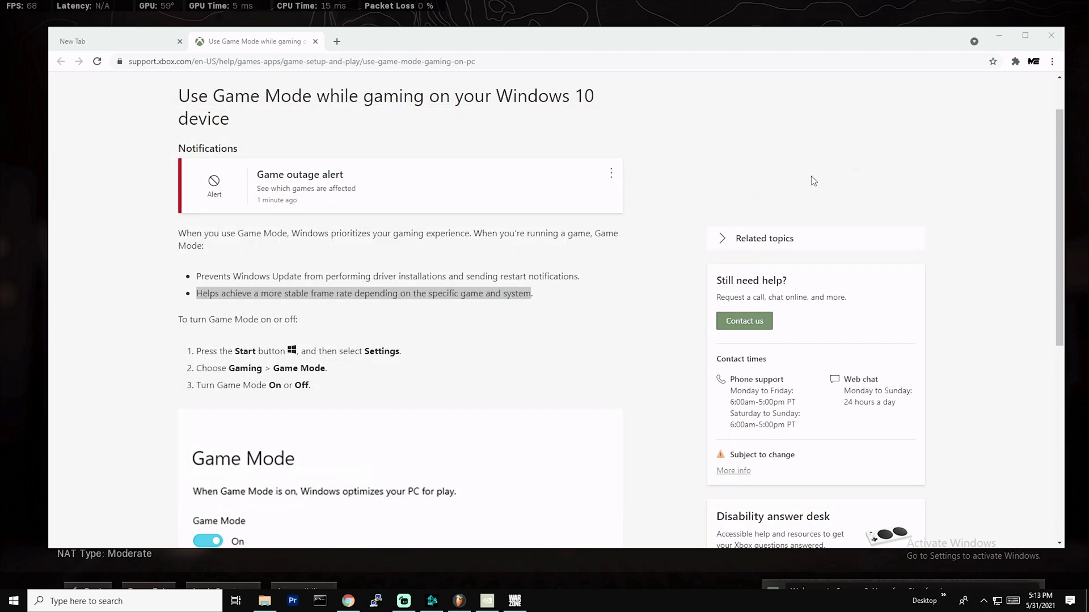